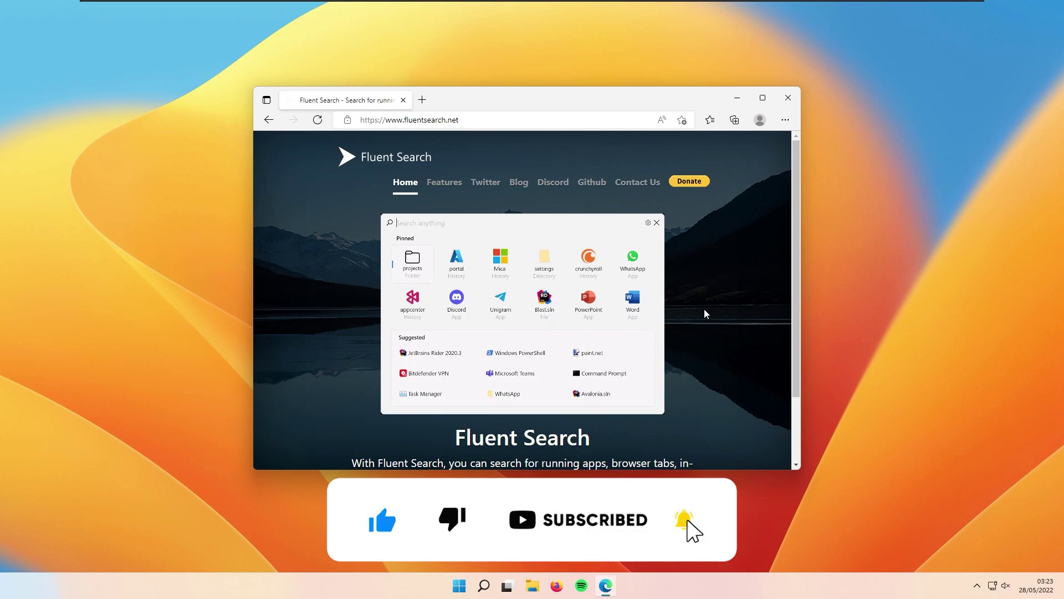
Download the Appx installer of Fluent Search from its website
scroll(705, 310, "down", 2)
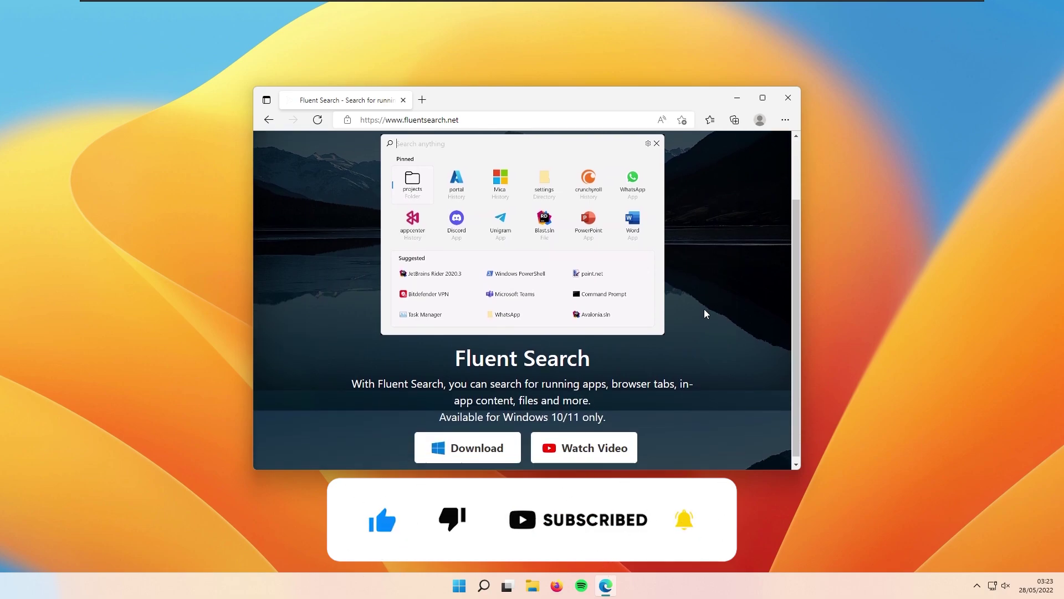
left_click(468, 443)
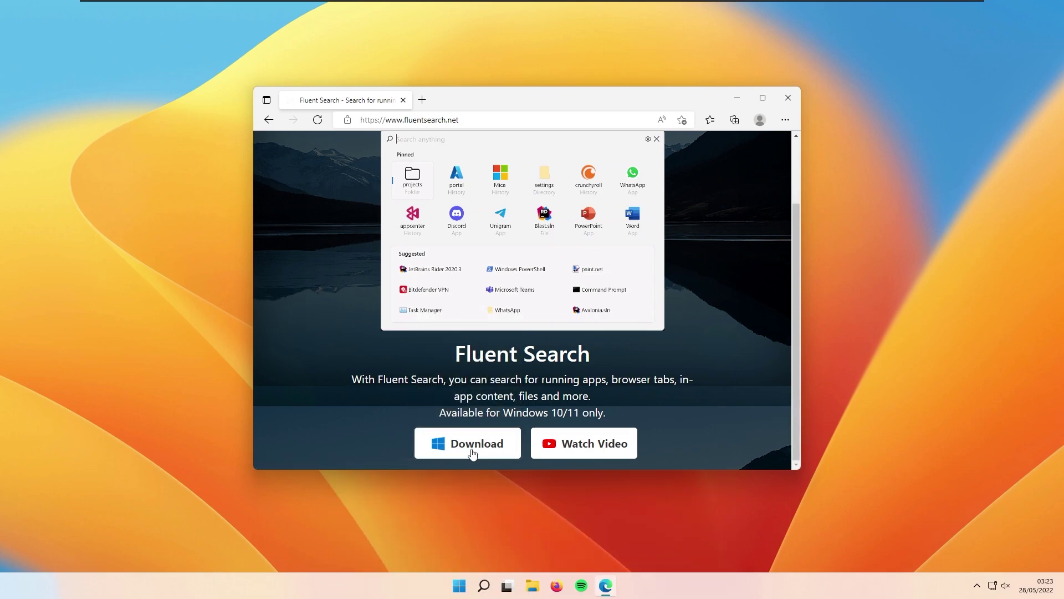
mouse_move(473, 454)
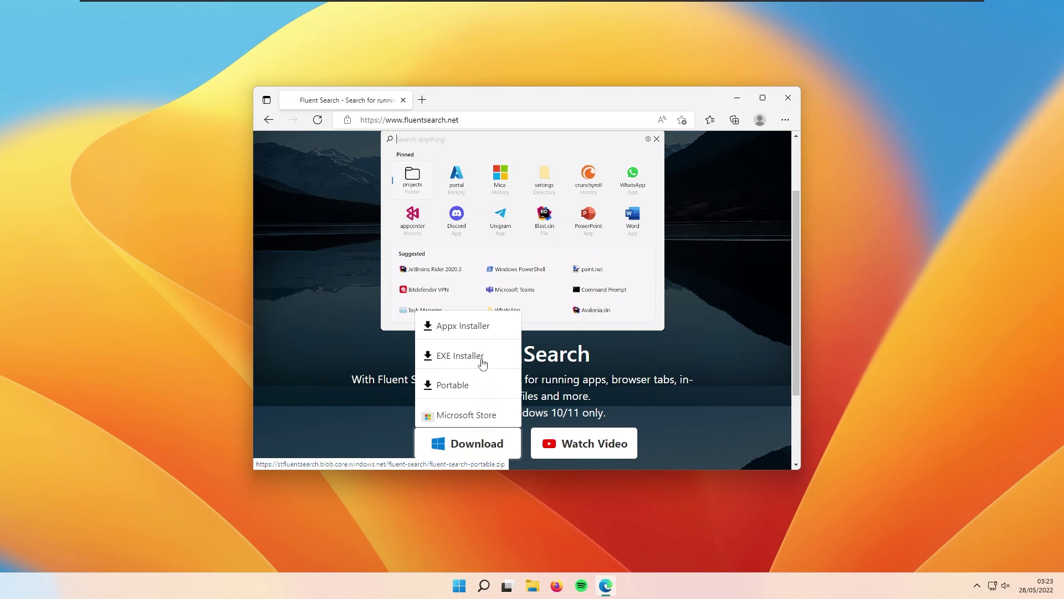
left_click(470, 331)
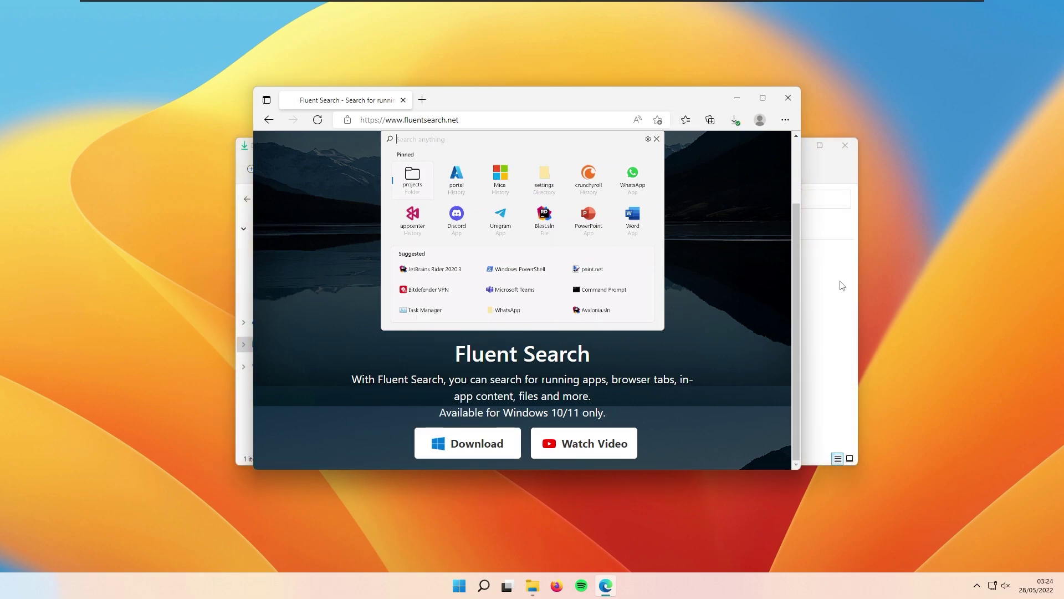
Open the downloaded FluentSearch package from the Downloads folder and install Fluent Search Beta
left_click(842, 286)
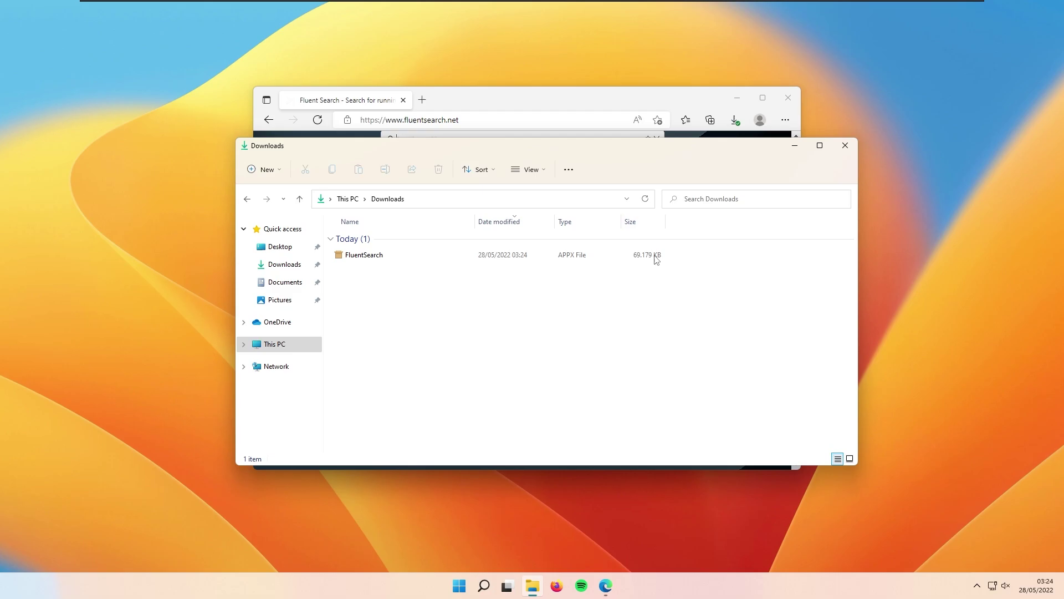
left_click(733, 95)
double_click(443, 260)
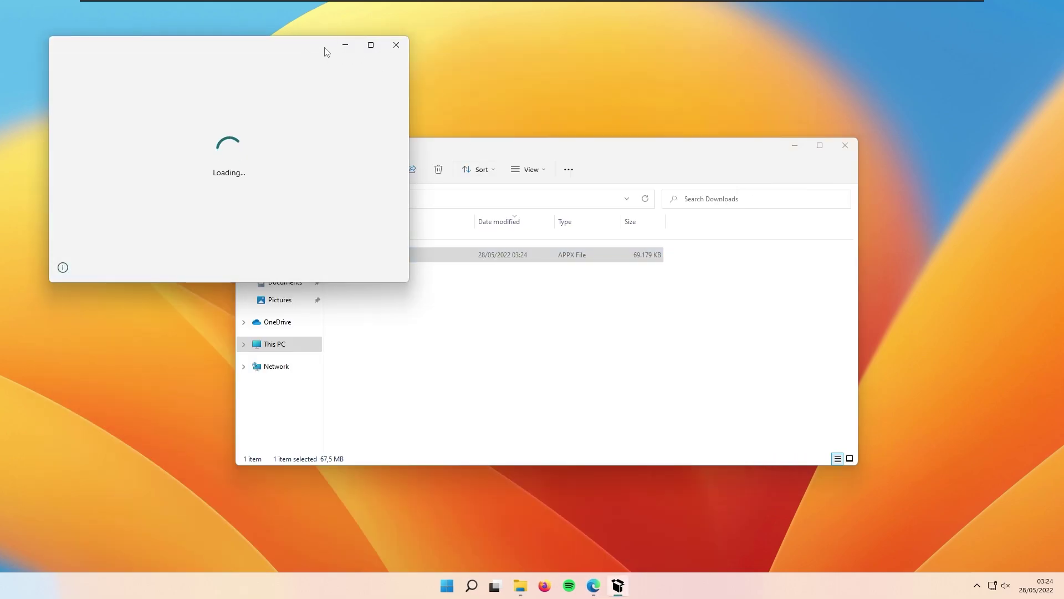
left_click_drag(308, 42, 619, 115)
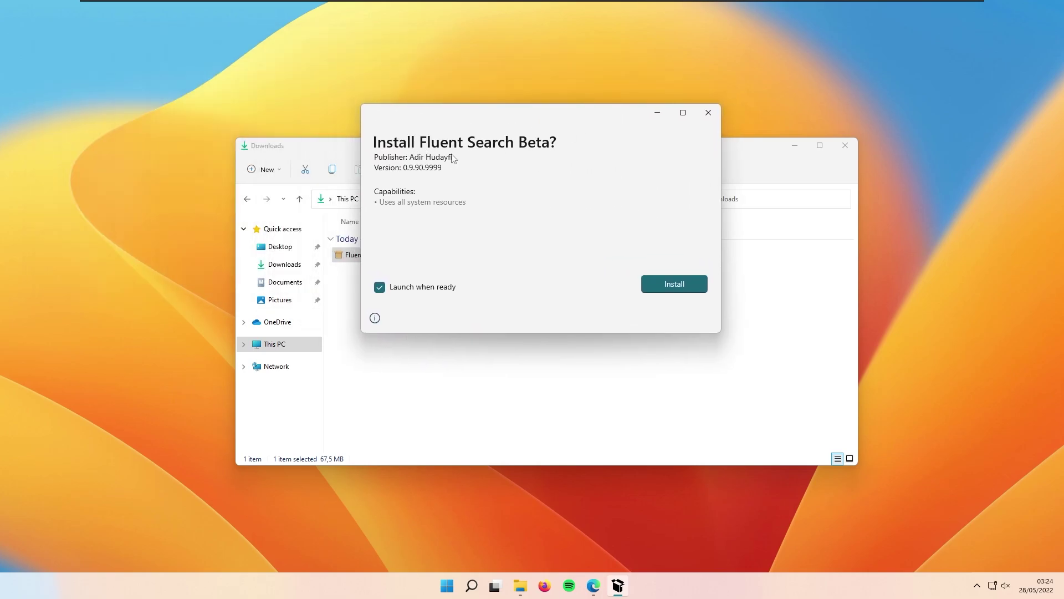
left_click(686, 291)
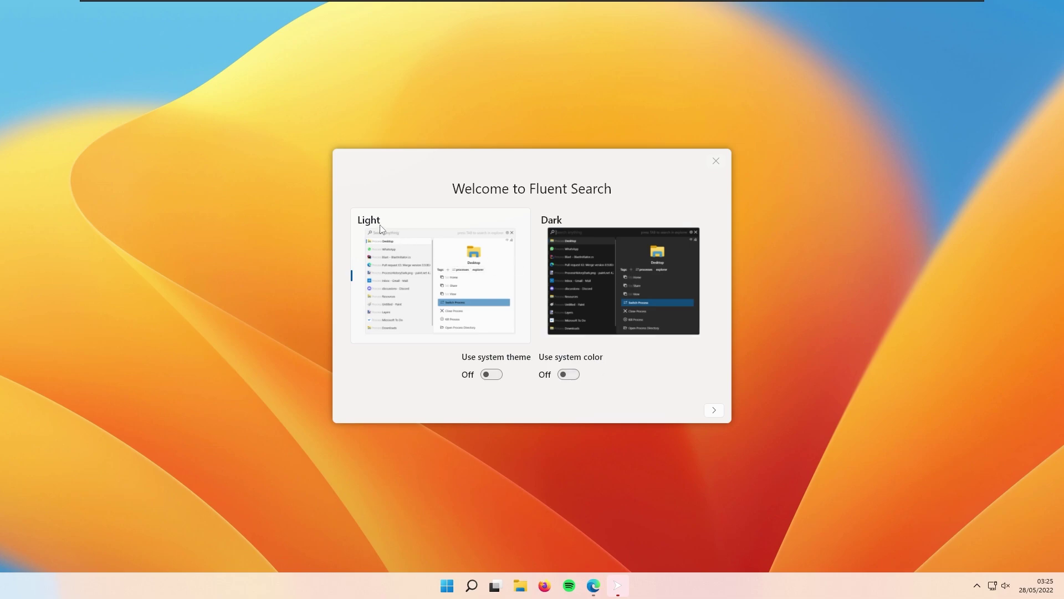
Choose the Light theme in the welcome setup and continue to the getting-started page
left_click(623, 237)
left_click(418, 245)
left_click(718, 411)
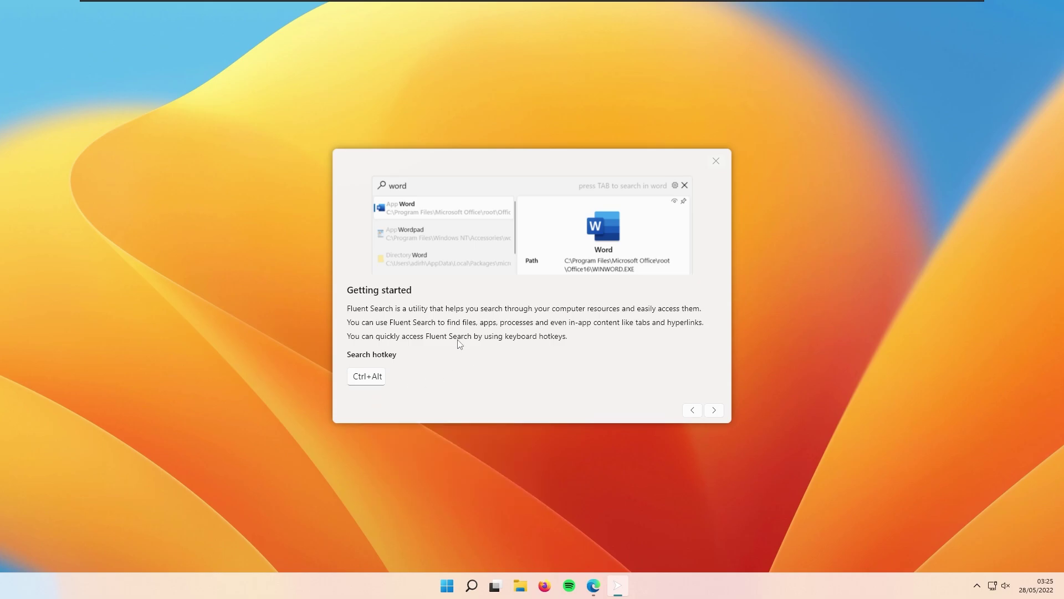
Advance through the getting-started, search applications, search tags and screen search pages, keeping their default options
left_click(714, 411)
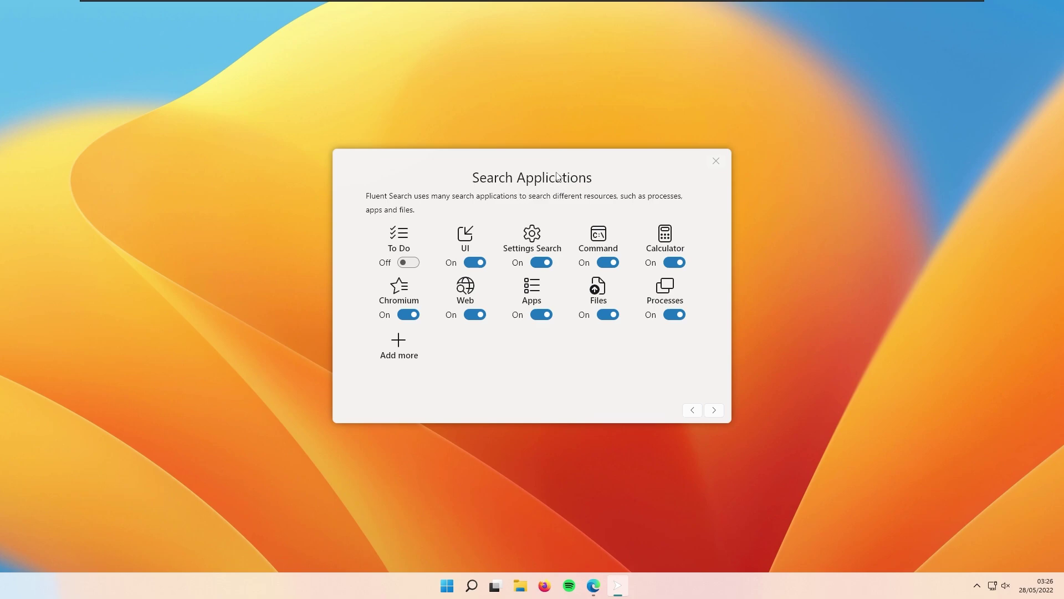
left_click(714, 411)
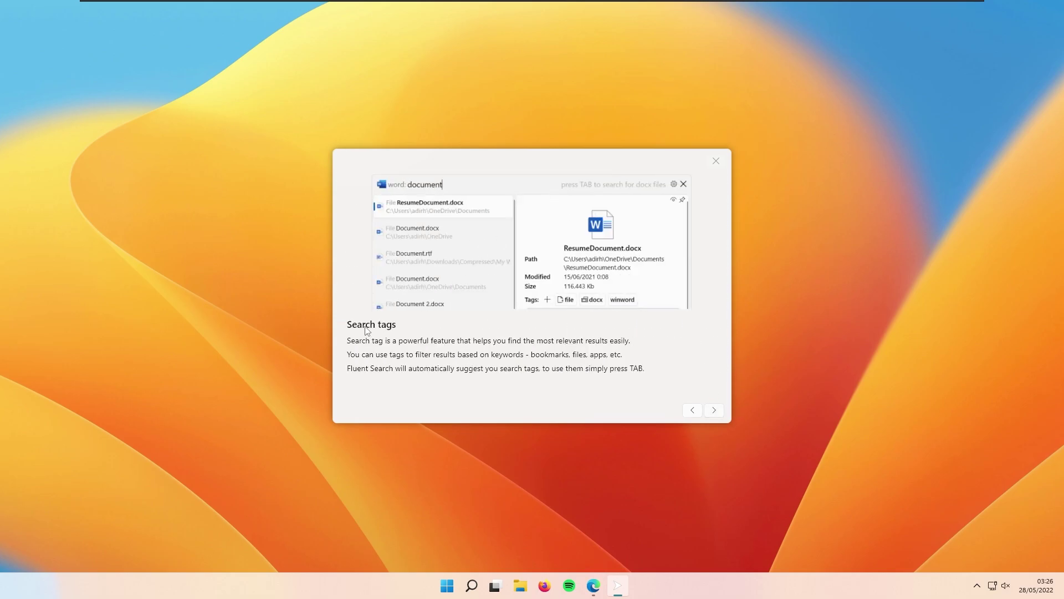
left_click(714, 411)
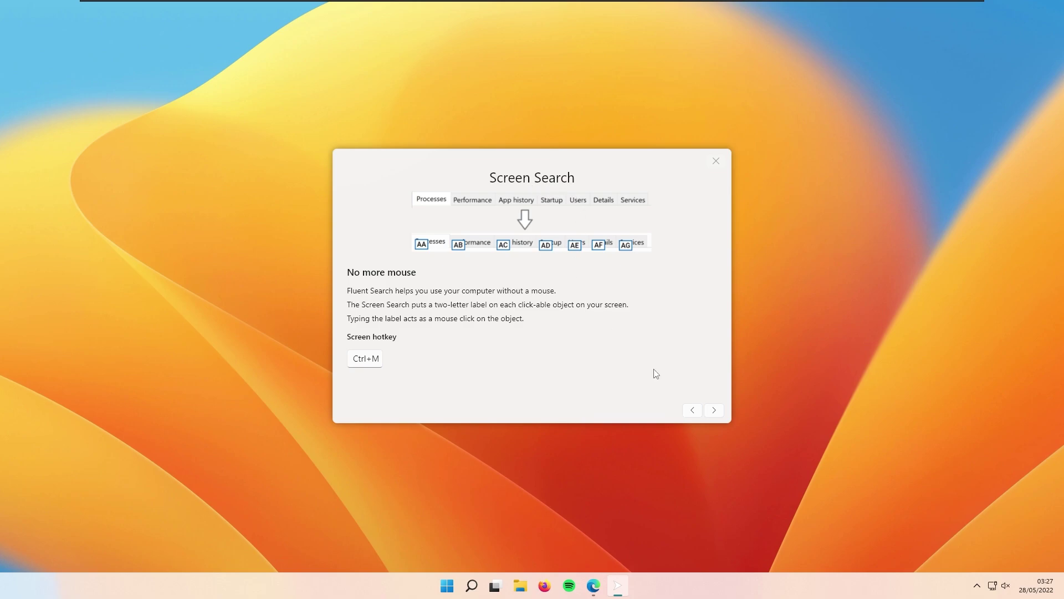
left_click(714, 409)
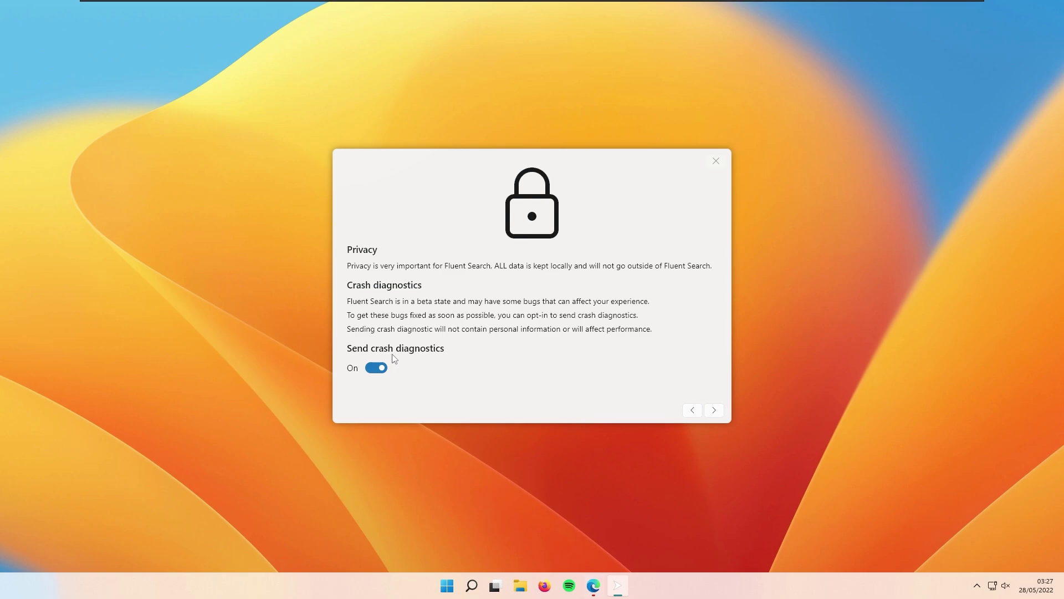
Turn off sending crash diagnostics and finish the welcome setup with the default process history hotkeys
left_click(377, 368)
left_click(714, 410)
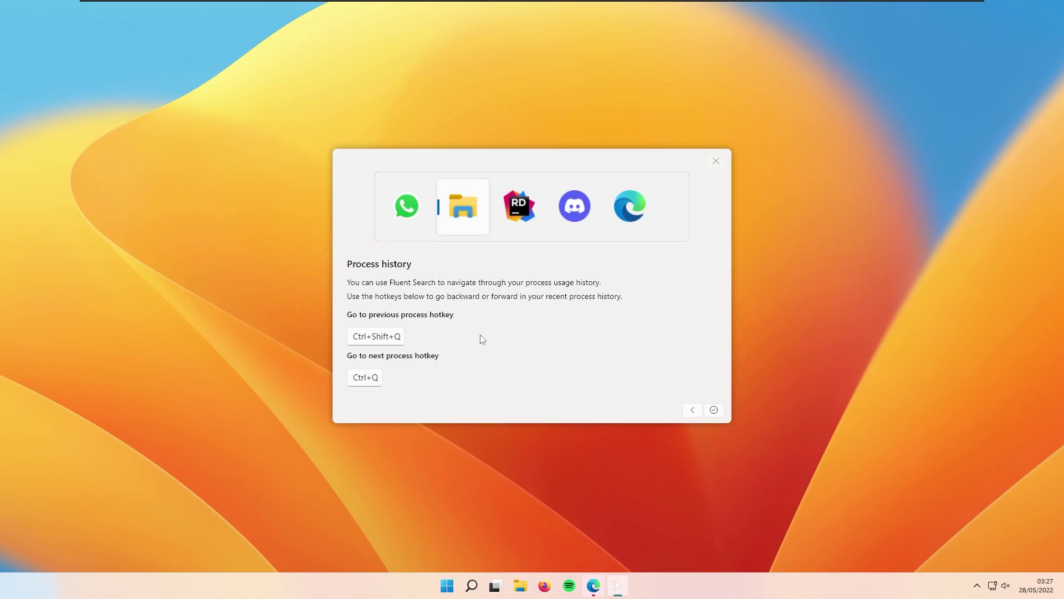
left_click(714, 410)
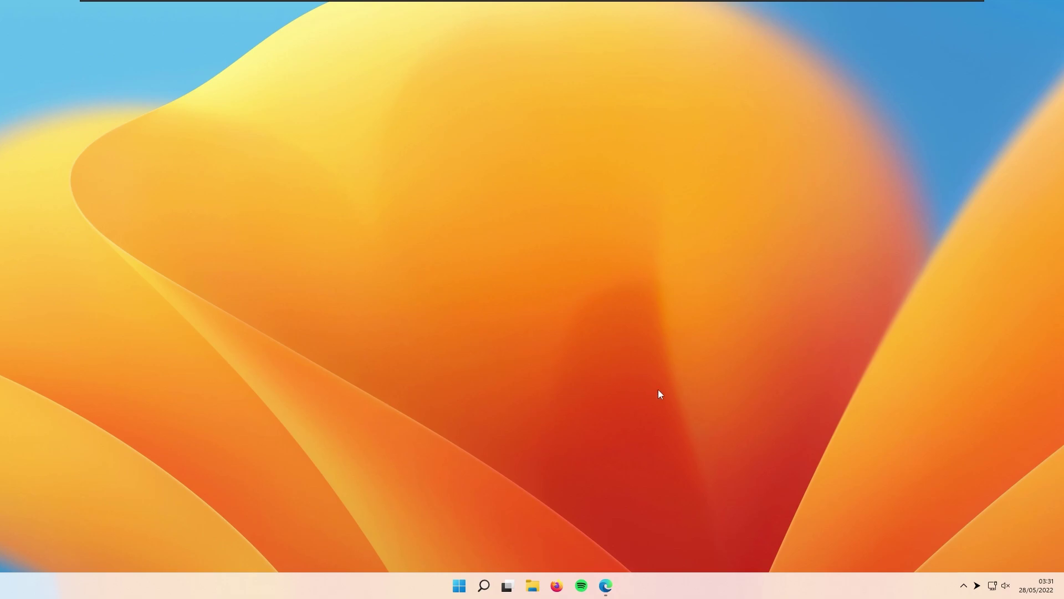
Open the Fluent Search settings and apply the Fluent appearance theme
right_click(977, 587)
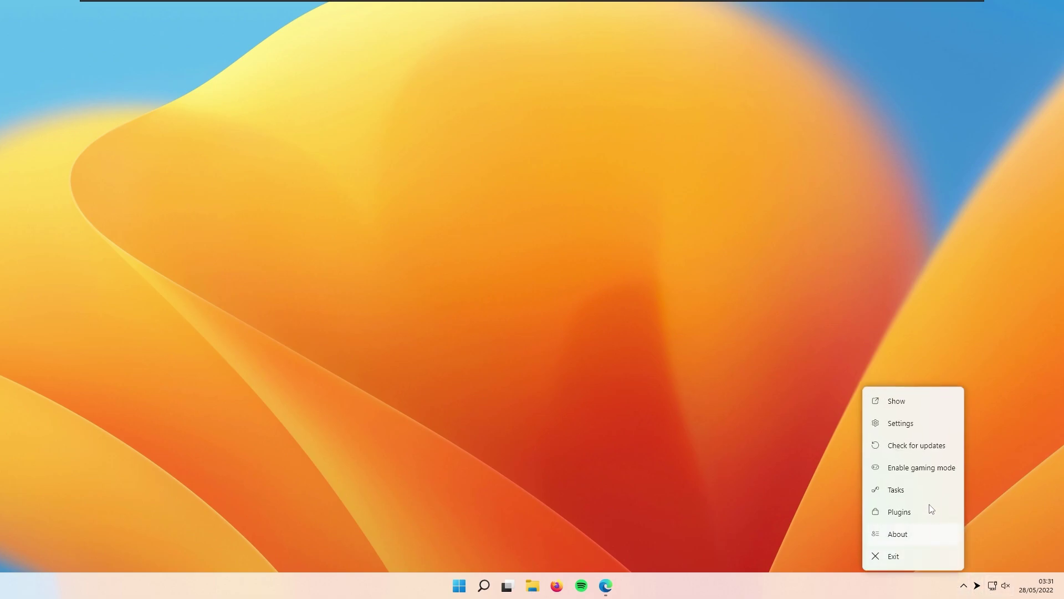
left_click(909, 430)
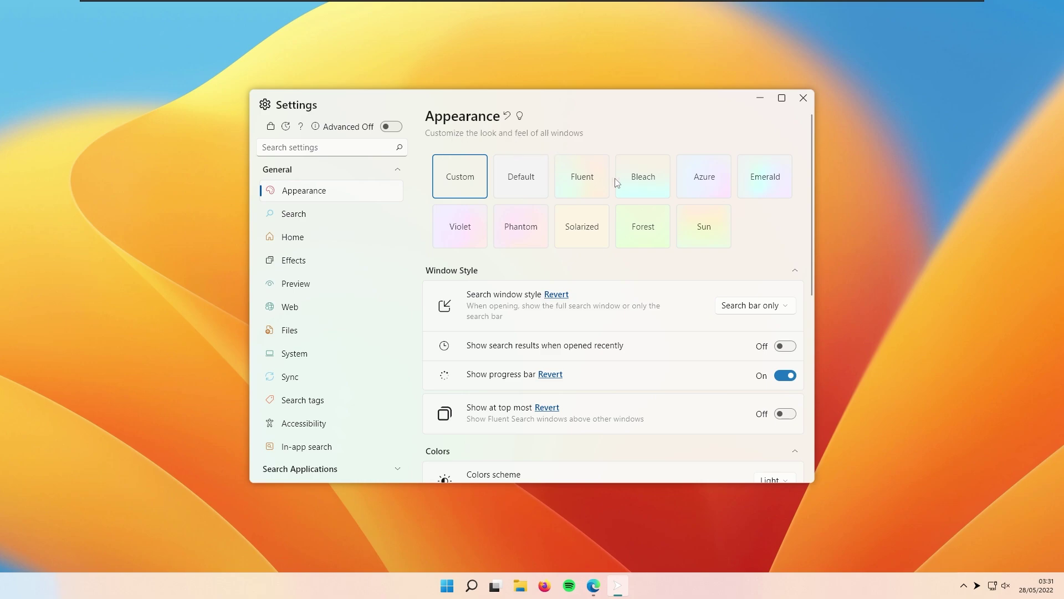
left_click_drag(663, 123, 683, 113)
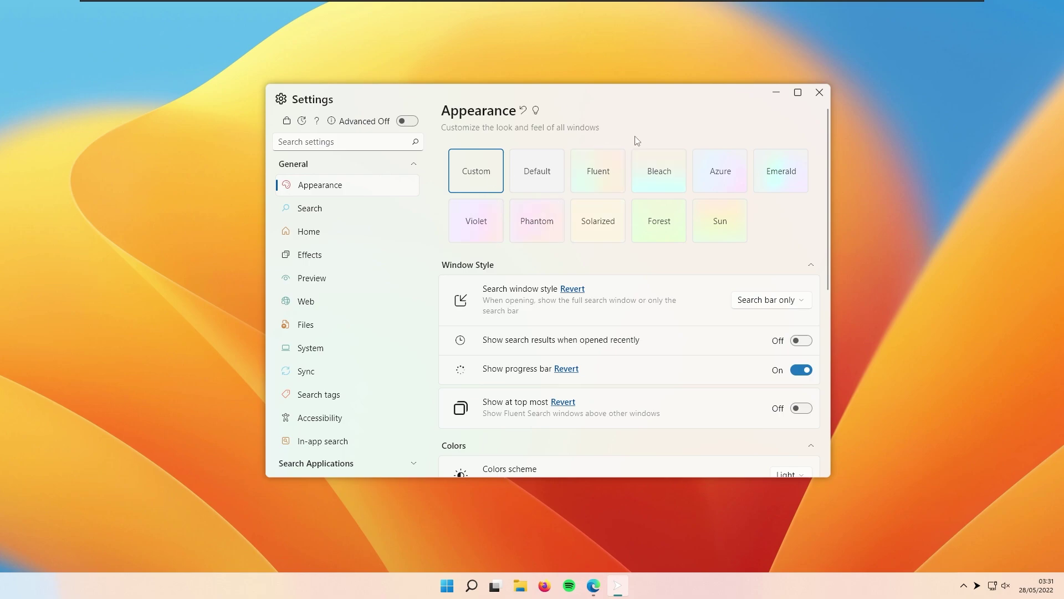
left_click(604, 176)
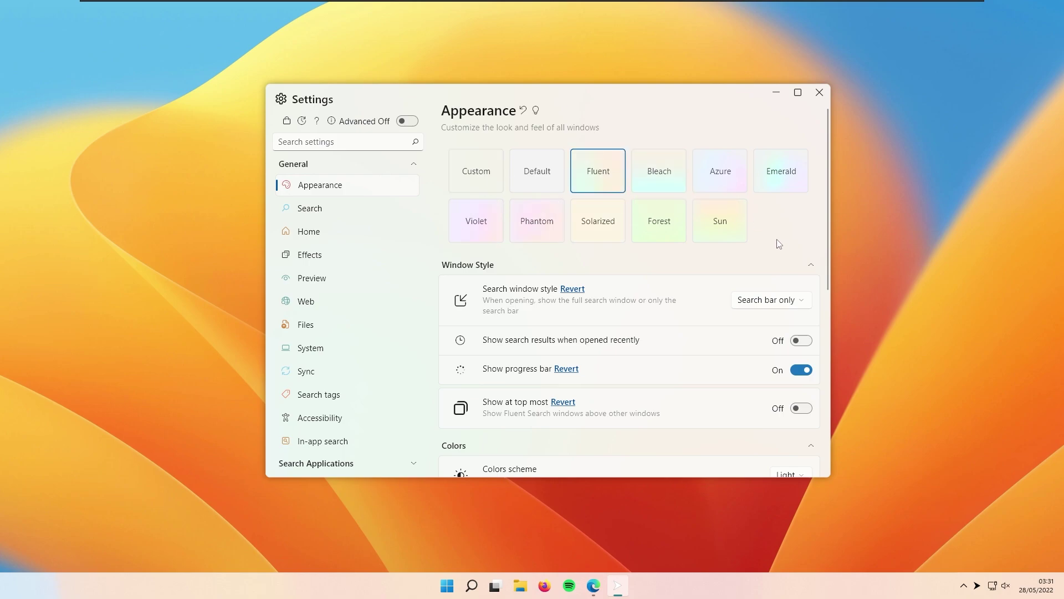
Minimize the settings and bring up the search bar to preview the Fluent theme
left_click(645, 271)
left_click(816, 267)
left_click(777, 93)
key("alt+space")
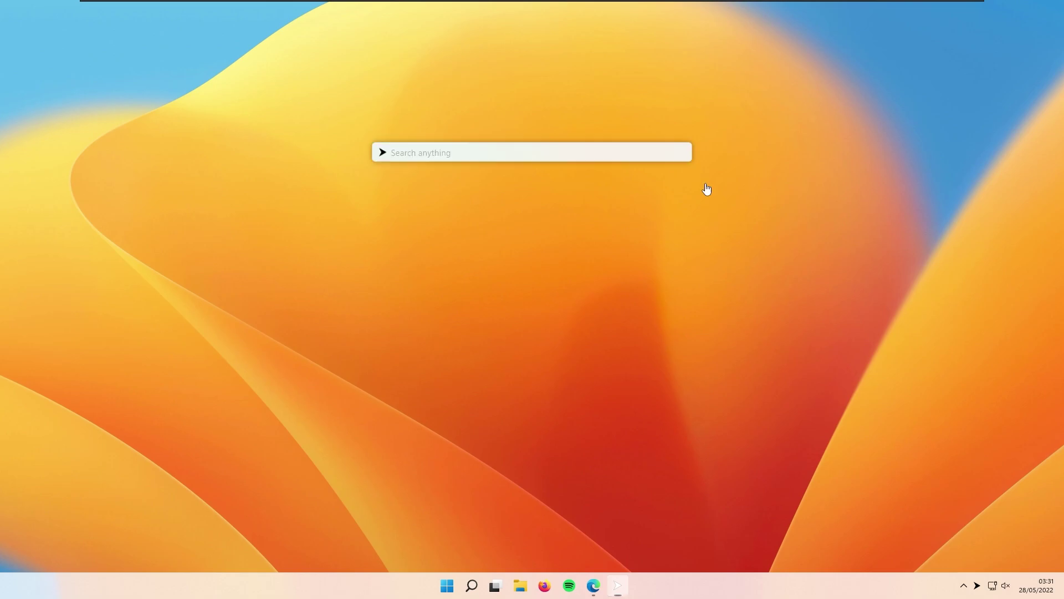
left_click(464, 161)
Return to the appearance settings and set the search window style to Full window
left_click(618, 585)
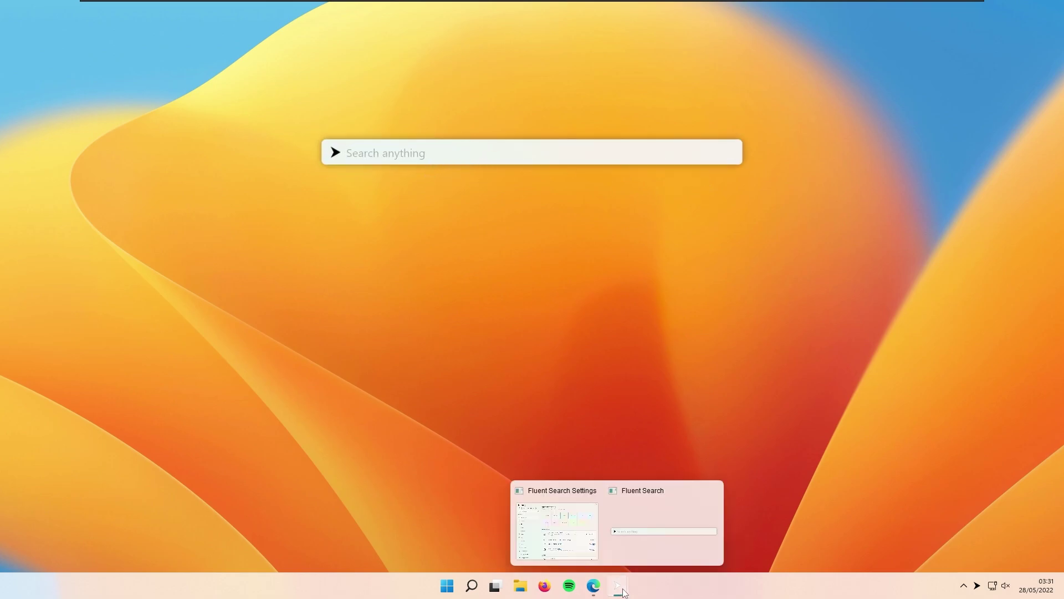
left_click(618, 521)
left_click(796, 304)
left_click(765, 323)
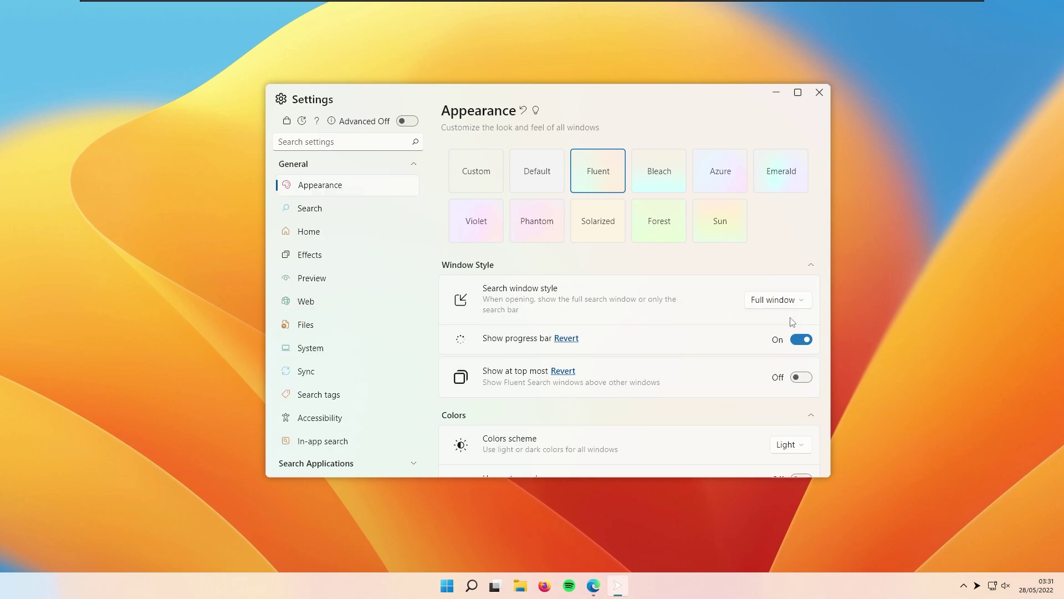
Bring up the search window to preview the full window style and return to the settings
left_click(776, 93)
key("ctrl+alt")
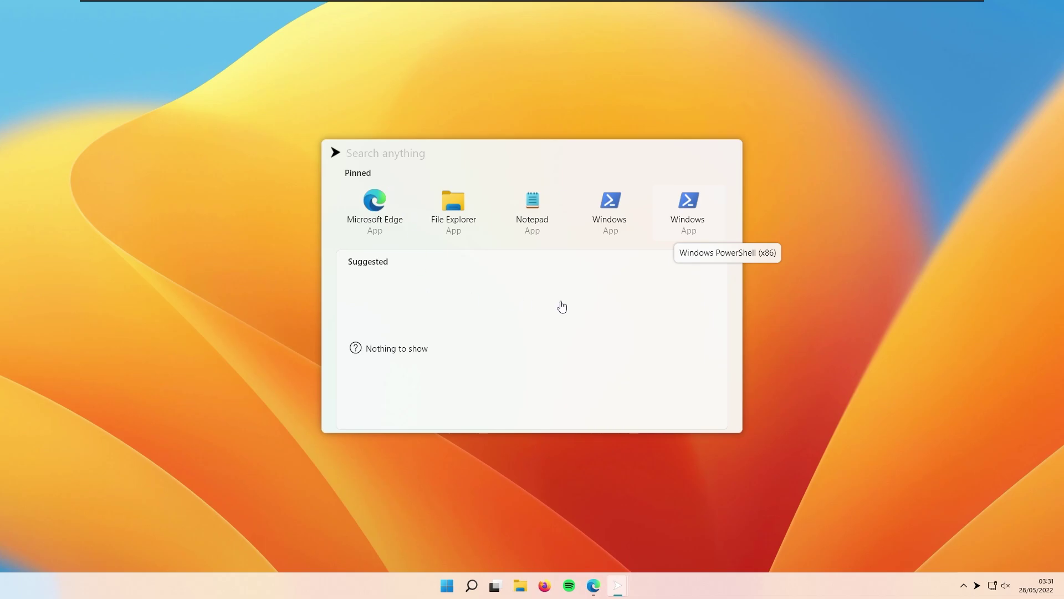
left_click(619, 586)
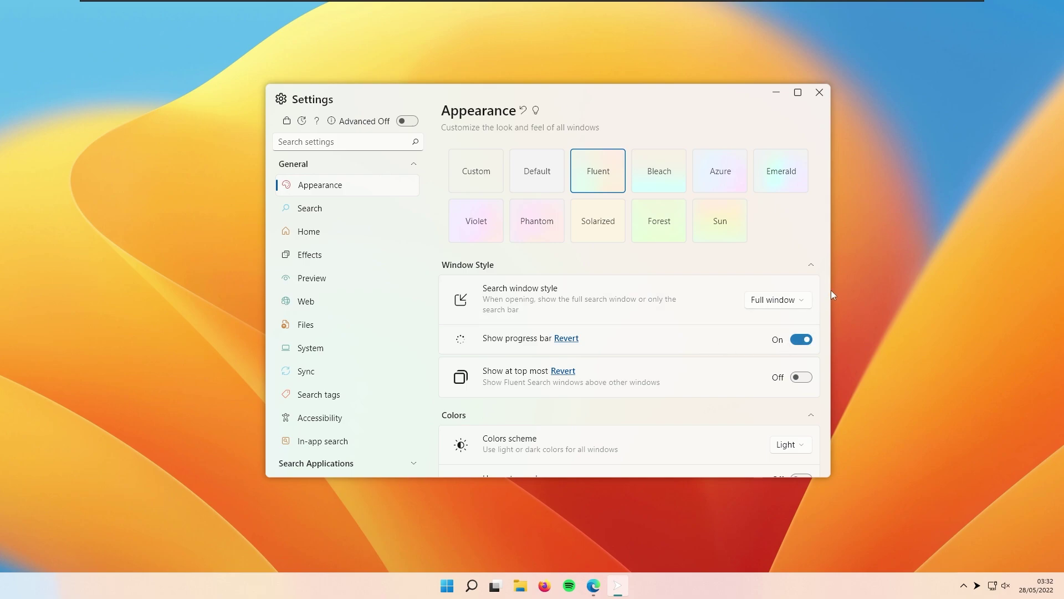
Review the color scheme, accent color and font options in the appearance settings
scroll(829, 355, "down", 3)
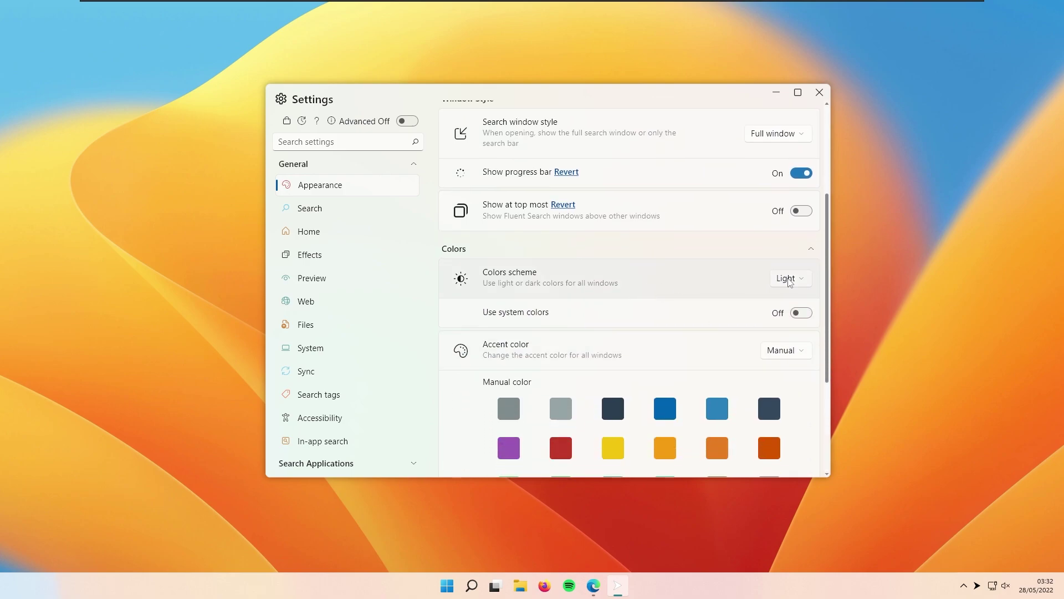
left_click(791, 279)
left_click(791, 279)
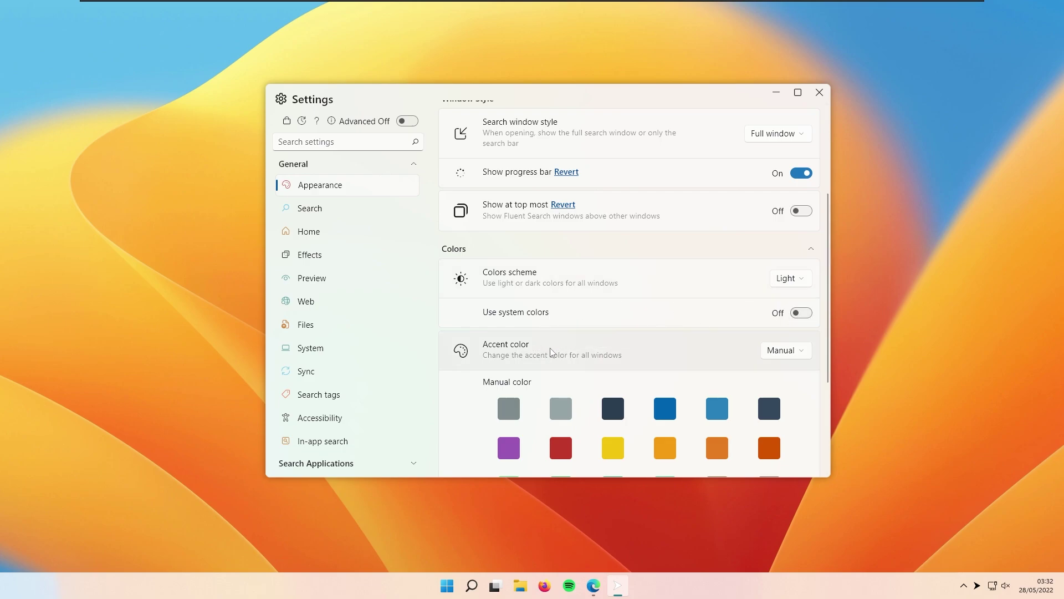
scroll(641, 357, "down", 2)
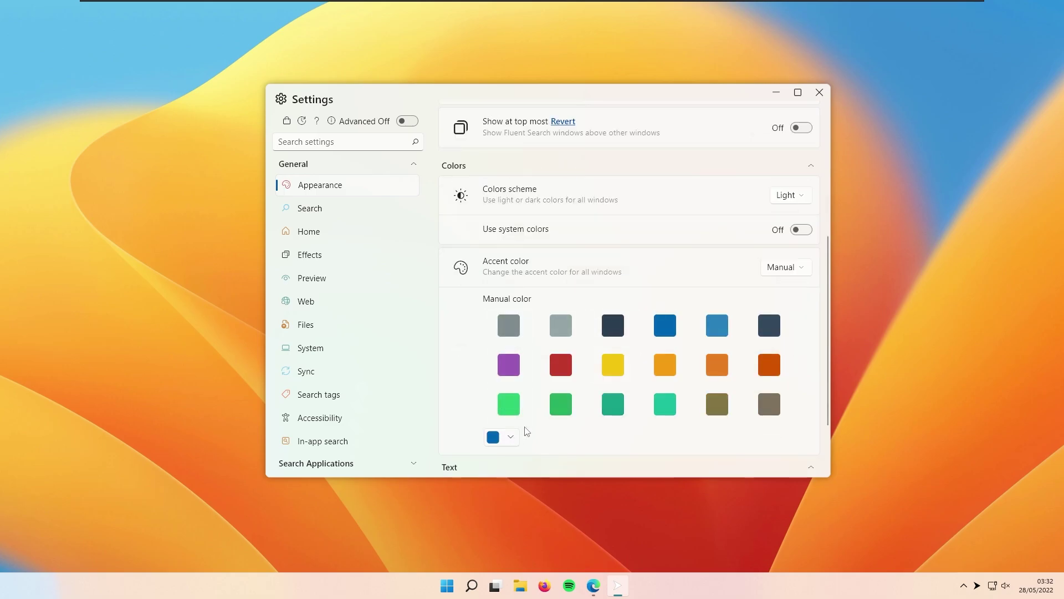
scroll(625, 369, "down", 2)
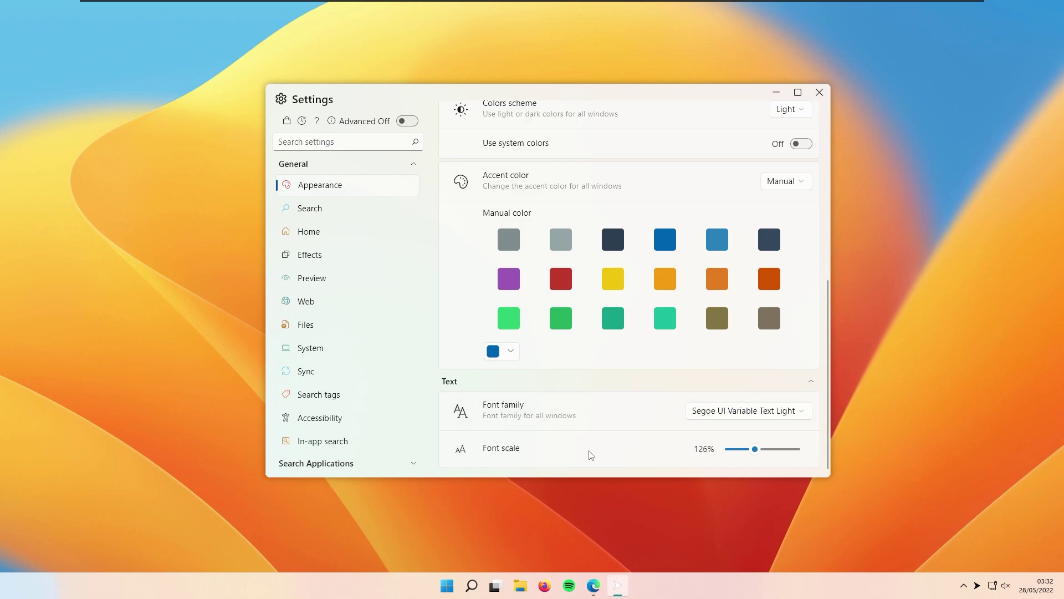
Open the Search settings and test the Ctrl+Alt search hotkey, dismissing the search window again
left_click(380, 208)
scroll(535, 215, "up", 4)
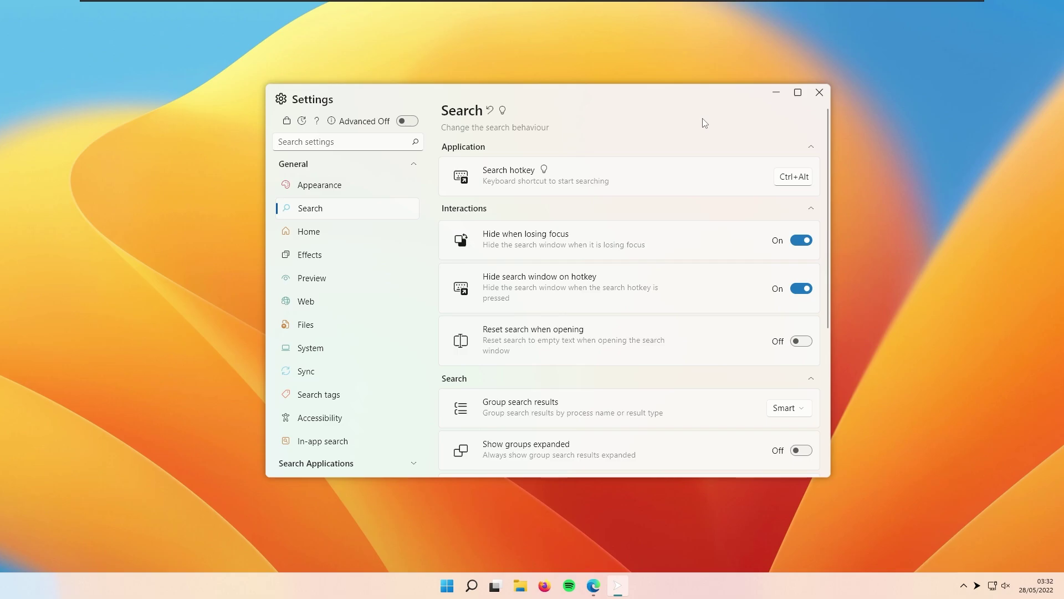
key("ctrl+alt")
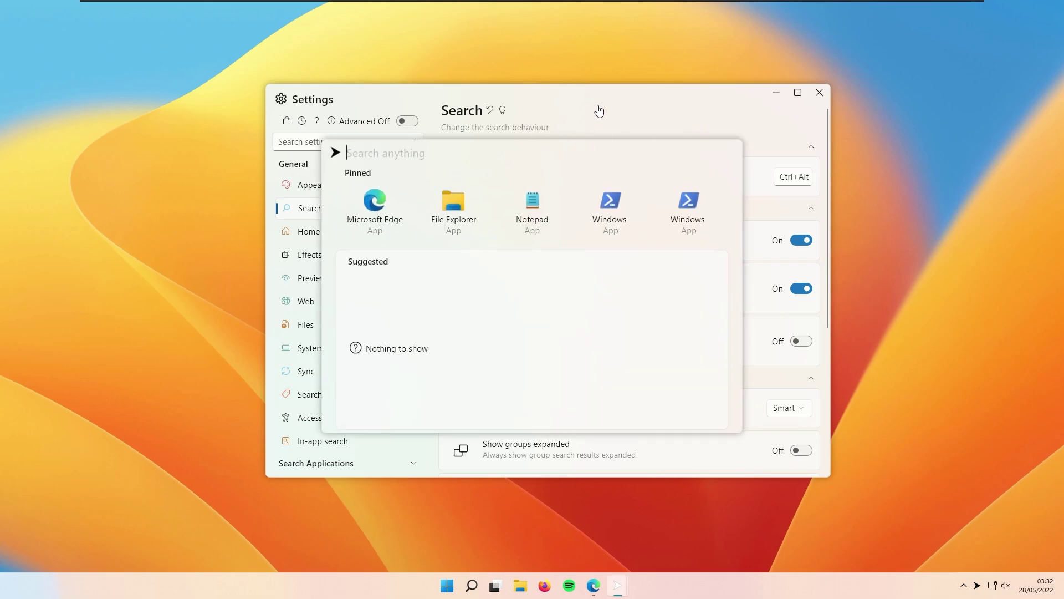
left_click(750, 157)
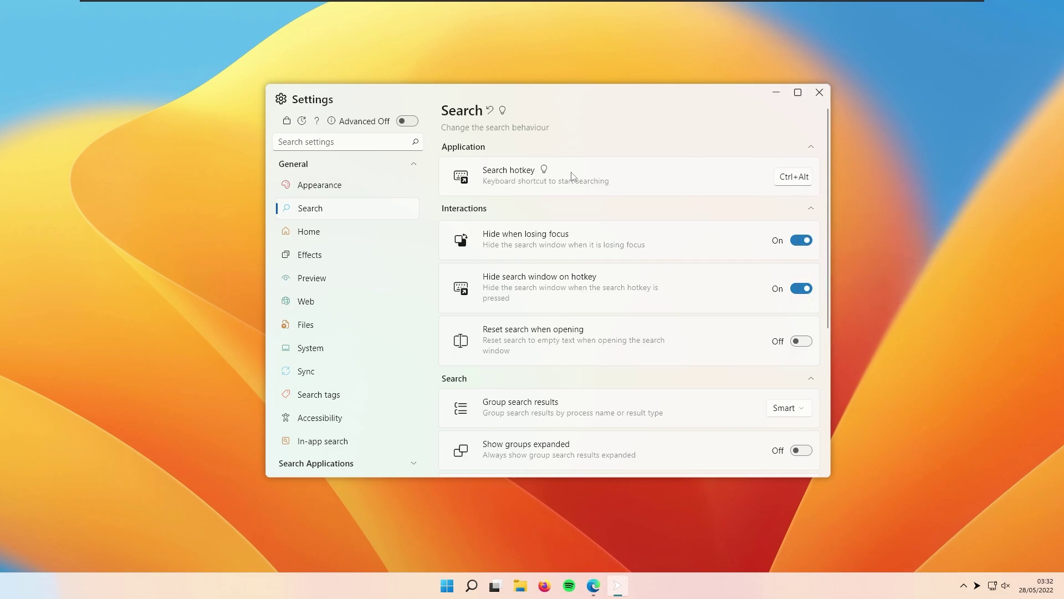
Turn on Reset search when opening and check the grouping choices for search results without changing them
left_click(591, 146)
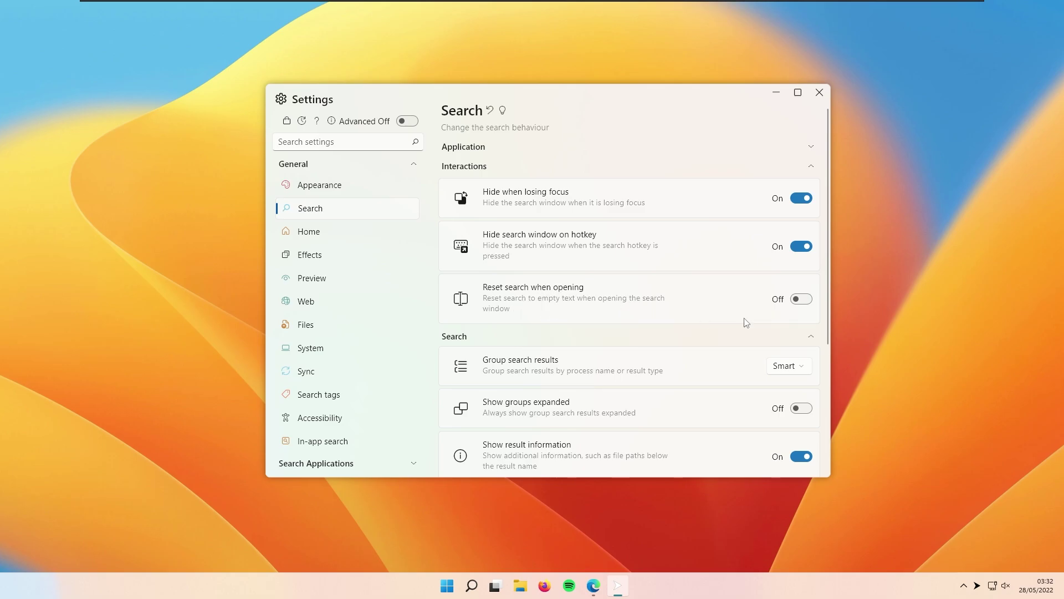
left_click(801, 299)
scroll(798, 299, "down", 1)
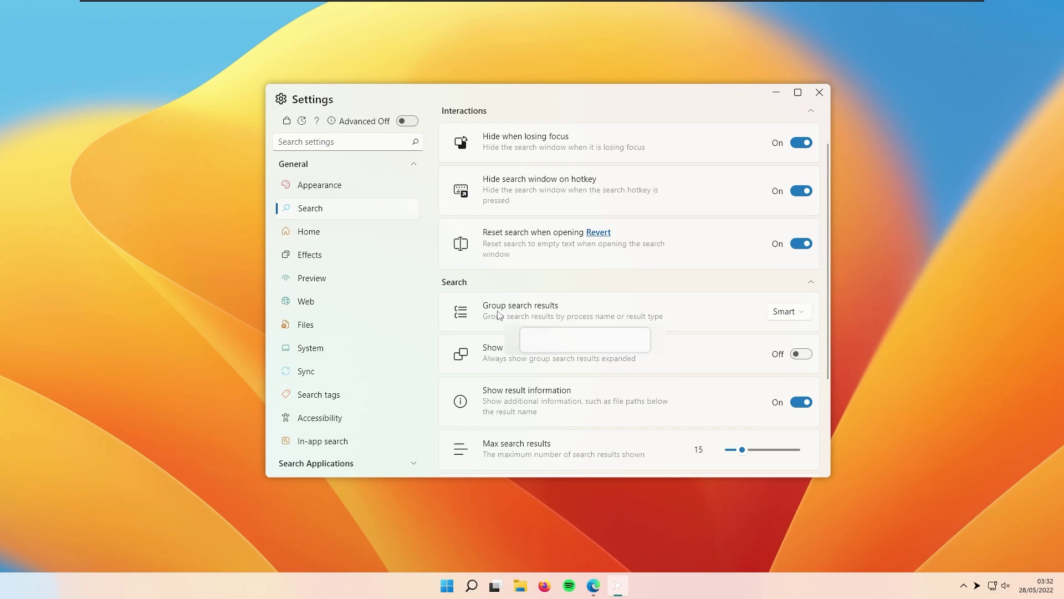
left_click(787, 312)
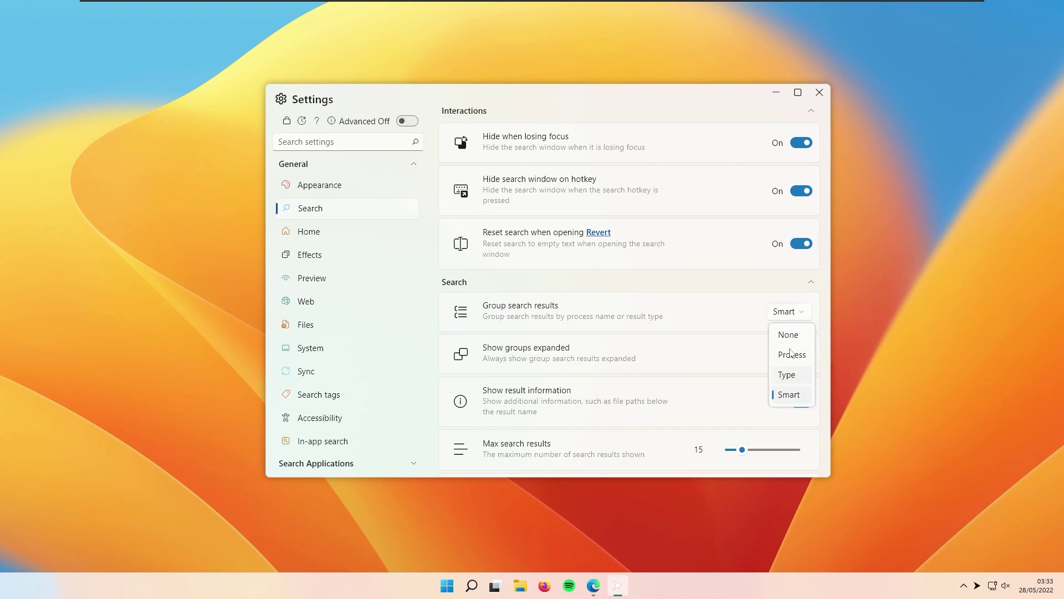
left_click(760, 288)
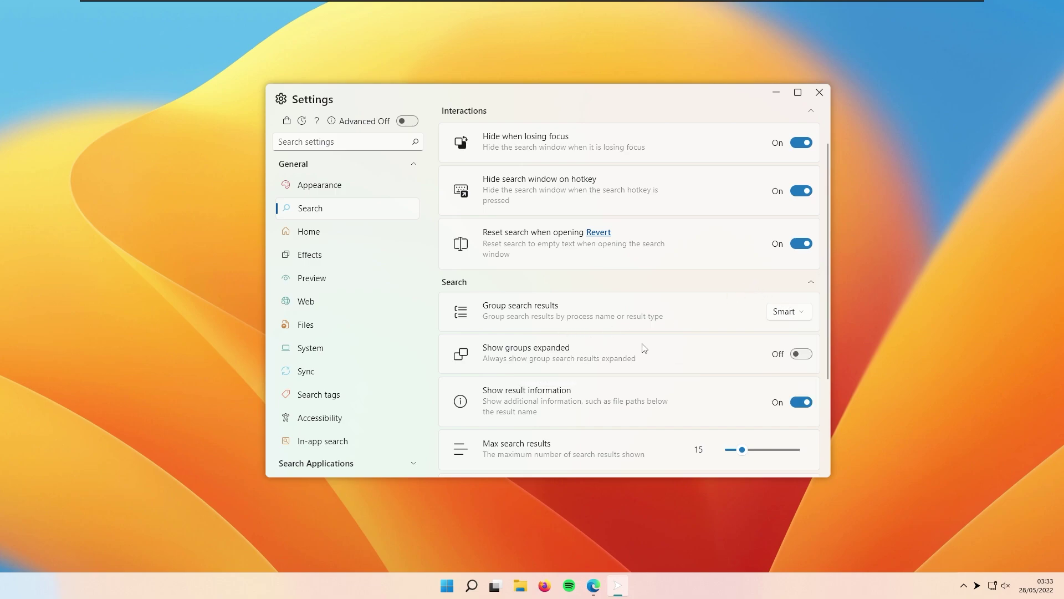
Set the maximum number of search results to 75 and the maximum group size to 30
scroll(644, 348, "down", 1)
scroll(527, 373, "down", 2)
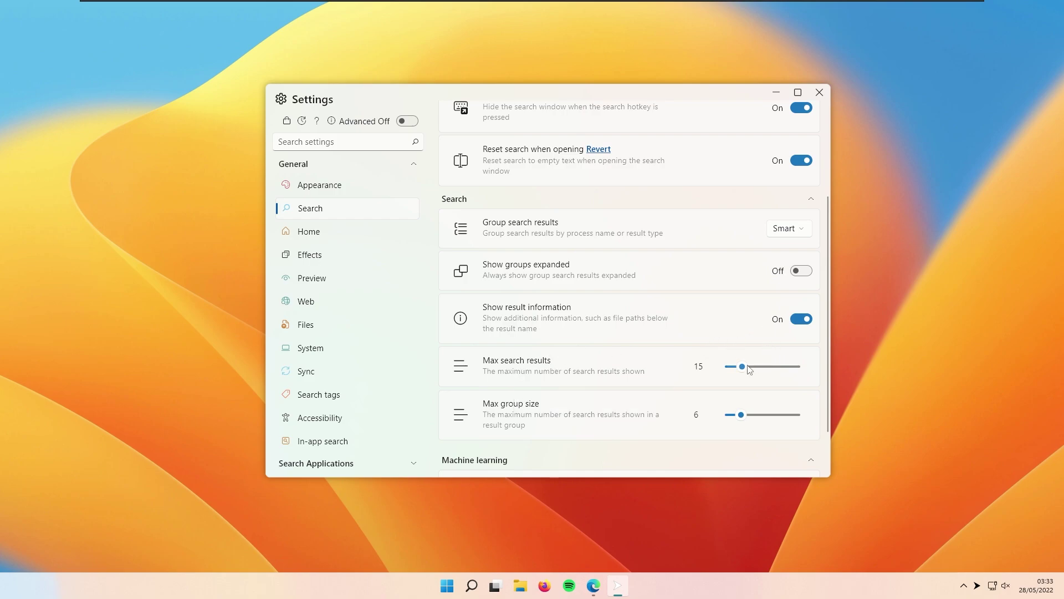
left_click_drag(750, 369, 825, 381)
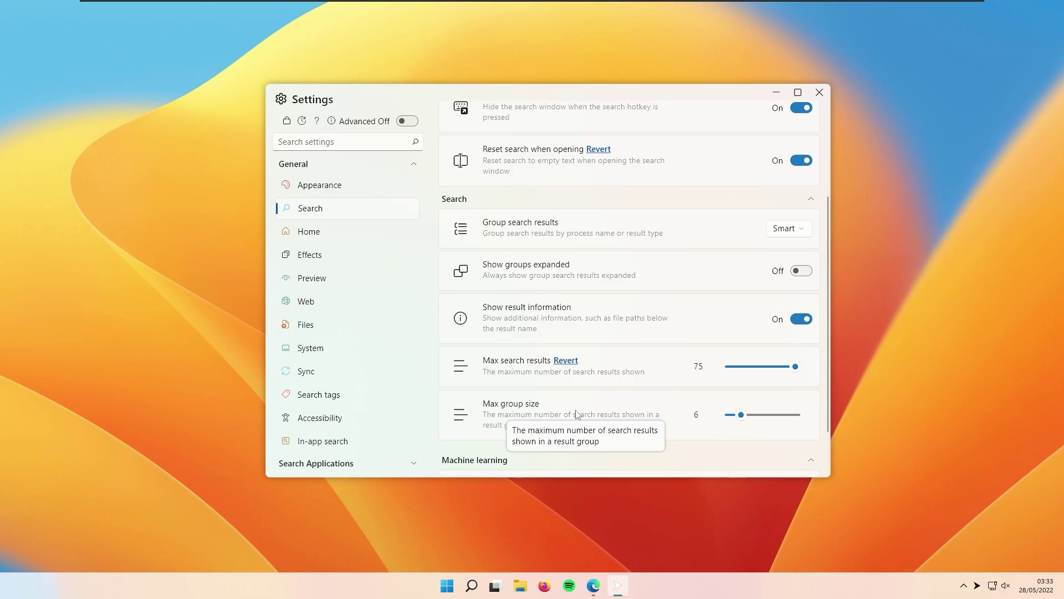
left_click_drag(742, 414, 831, 414)
scroll(606, 384, "down", 1)
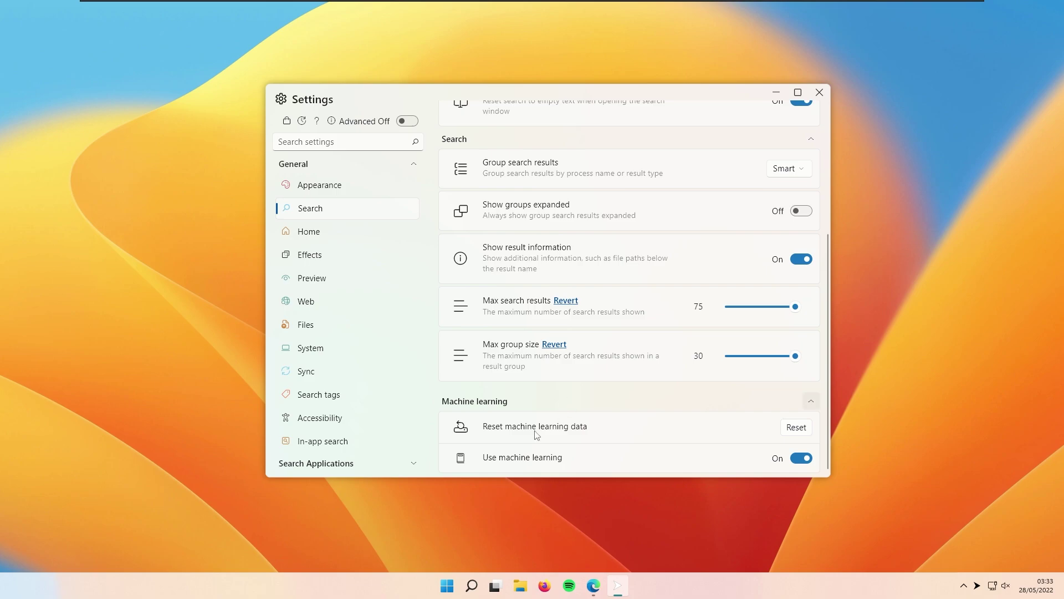
mouse_move(520, 465)
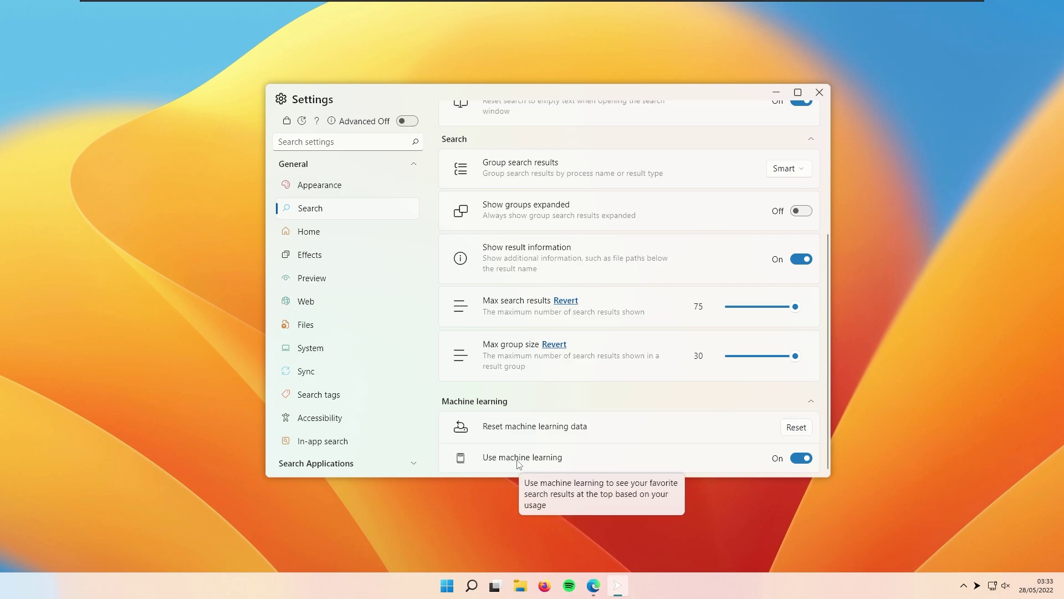
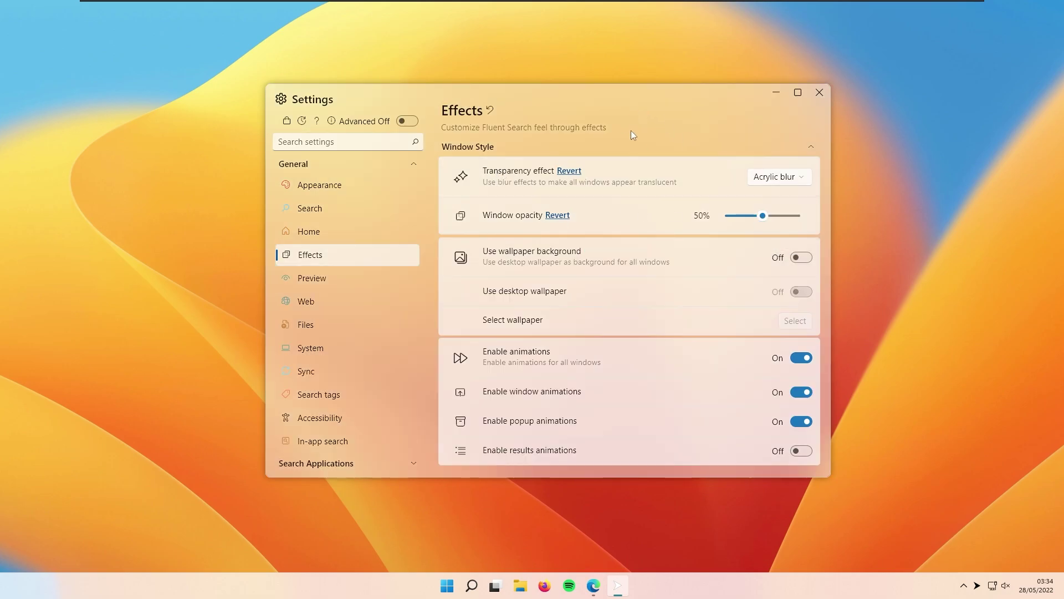
Bring up the search window to preview the acrylic blur effect and dismiss it again
key("ctrl+alt")
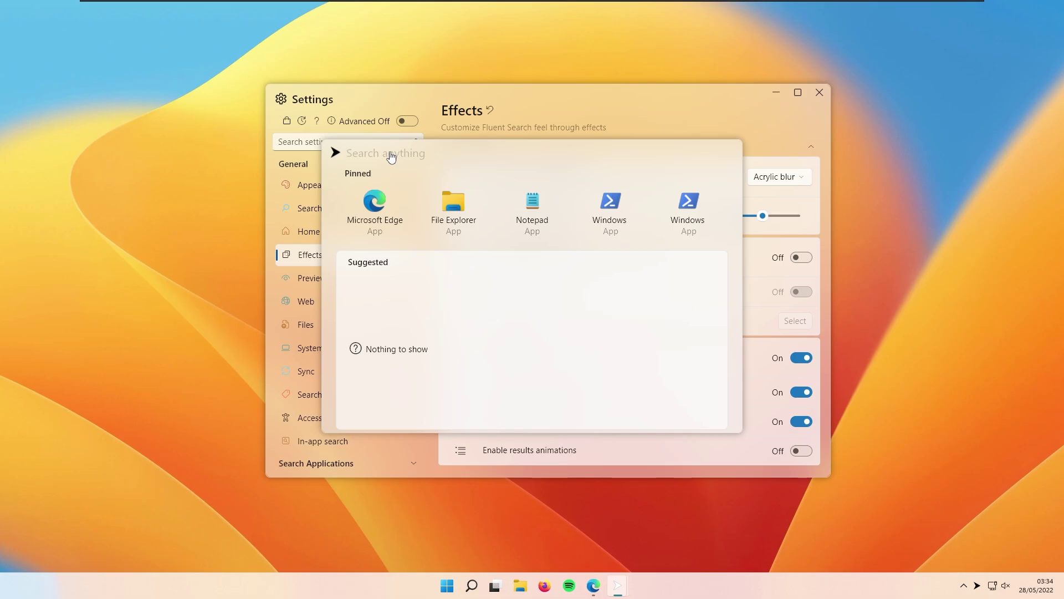
left_click(700, 104)
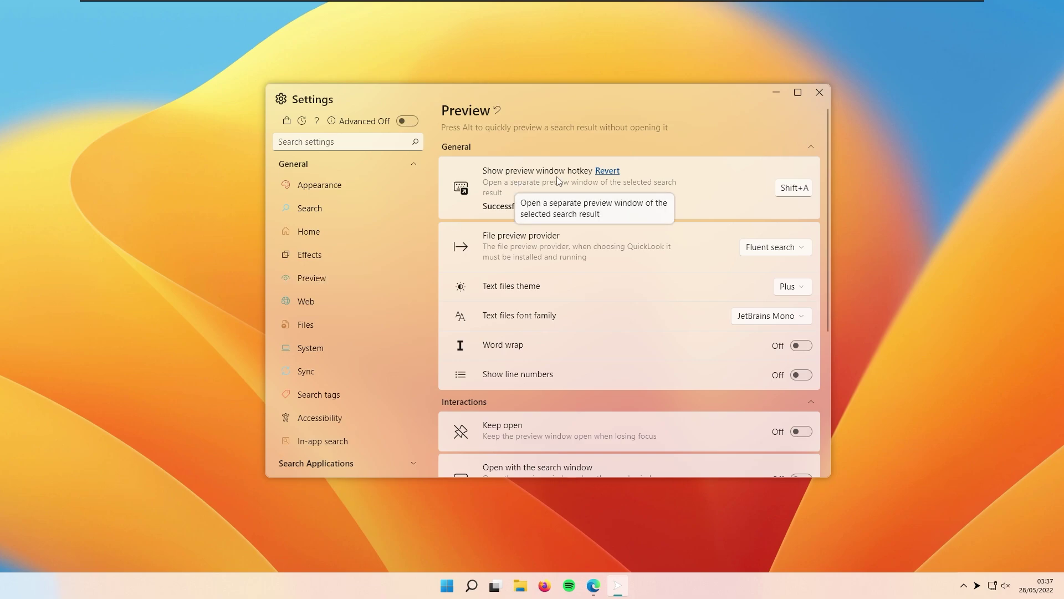
Revert the preview window hotkey to its default and record Shift+A as its new key combination
left_click(607, 172)
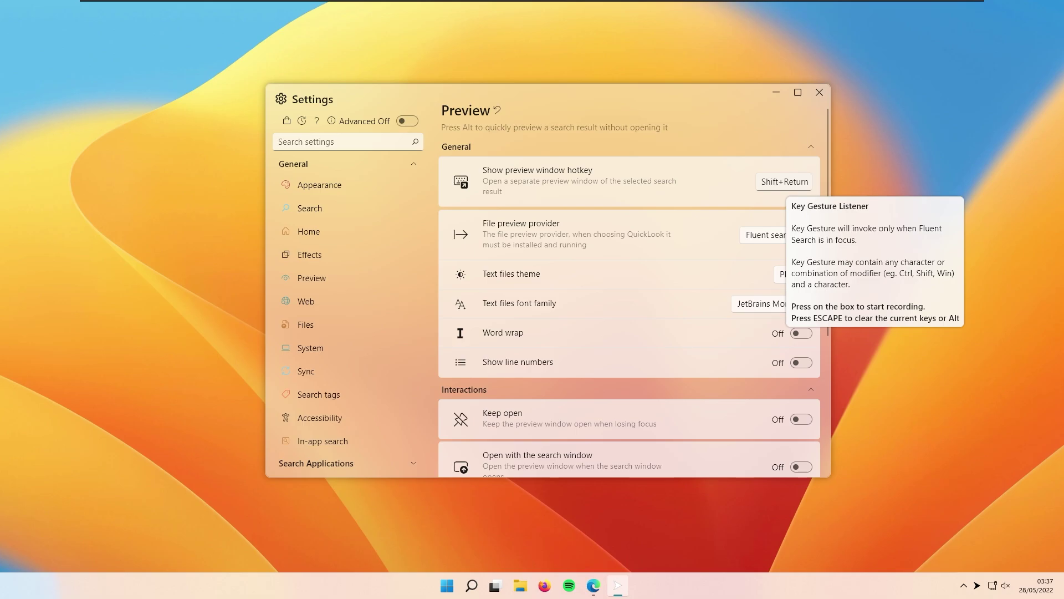
left_click(784, 182)
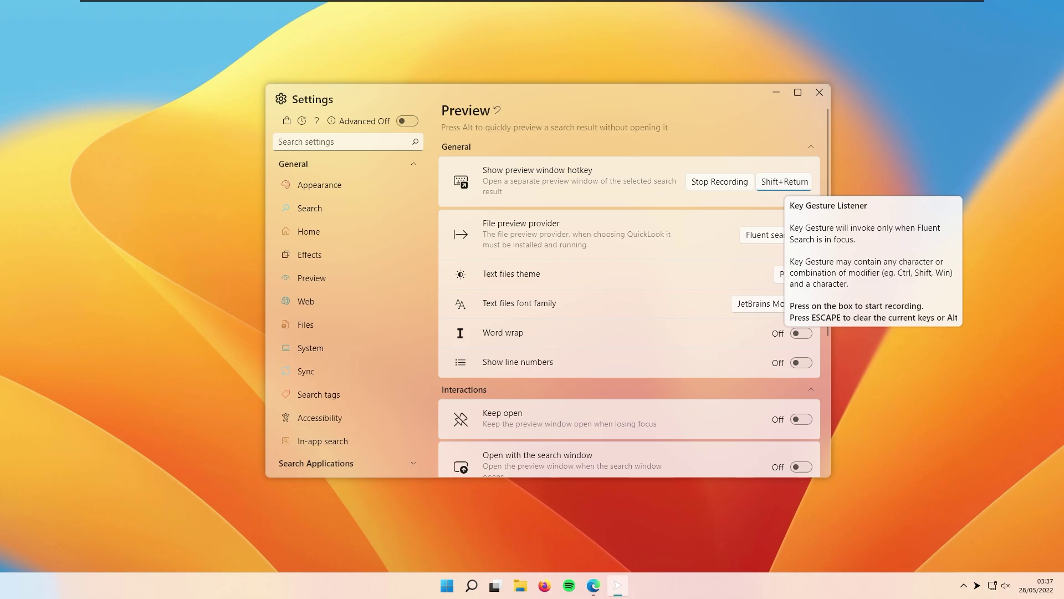
key("shift")
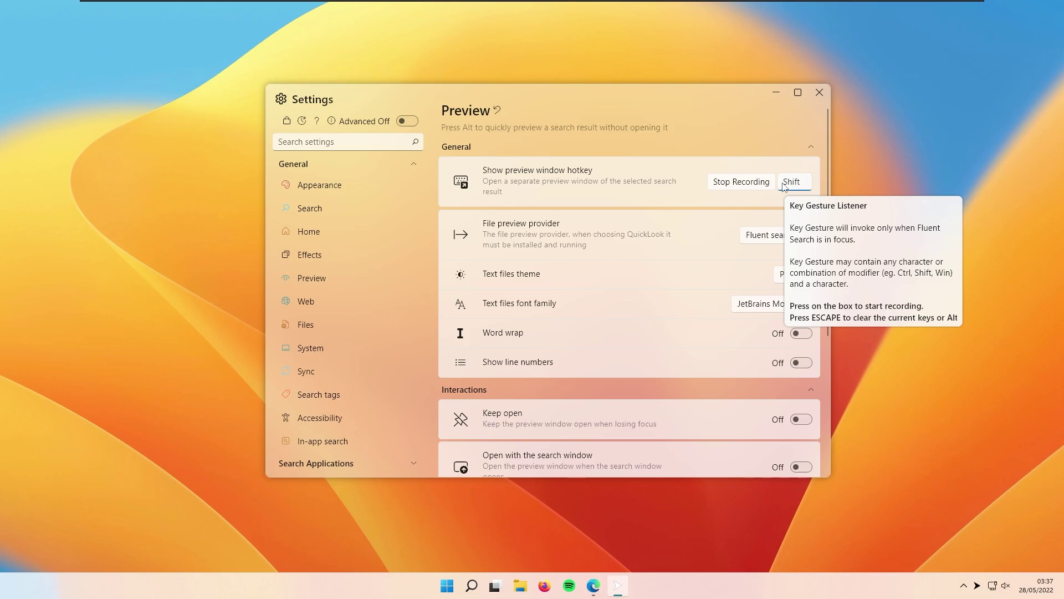
key("shift+a")
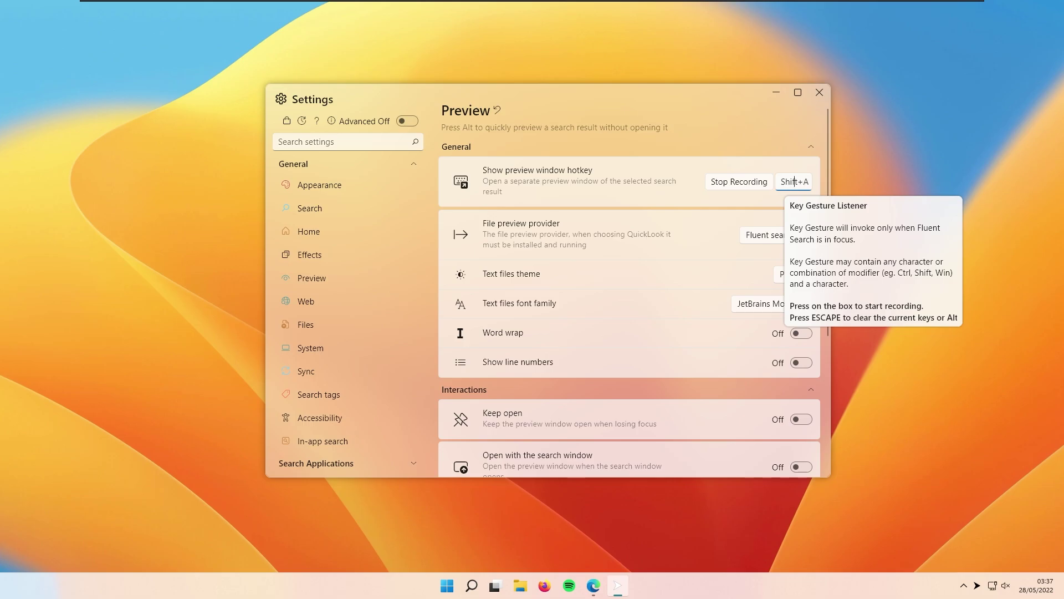
left_click(739, 183)
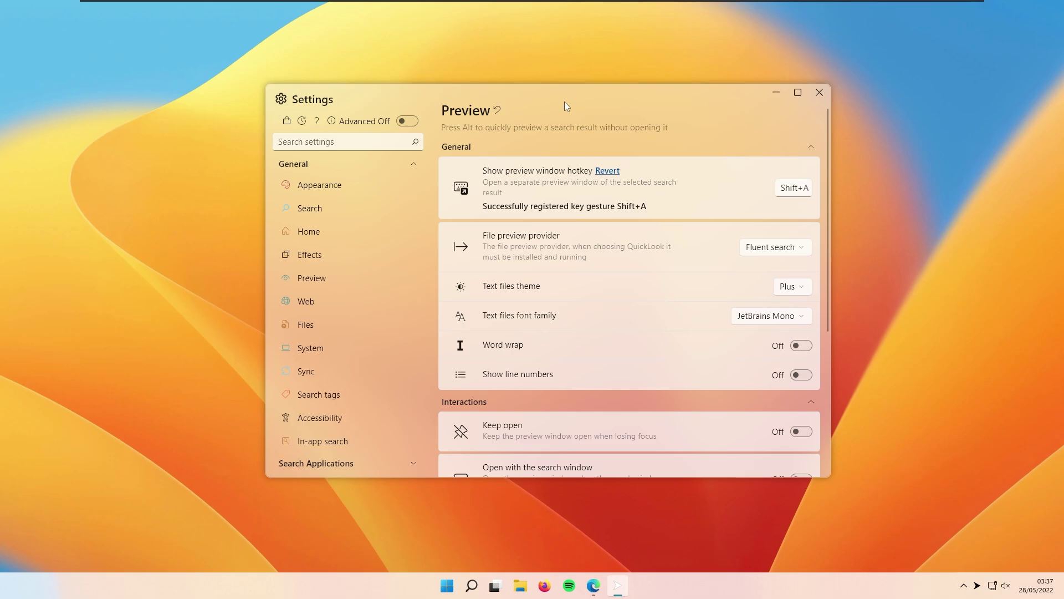
Search for "mac", test the Shift+A preview hotkey on a result and dismiss the search window
key("ctrl+alt")
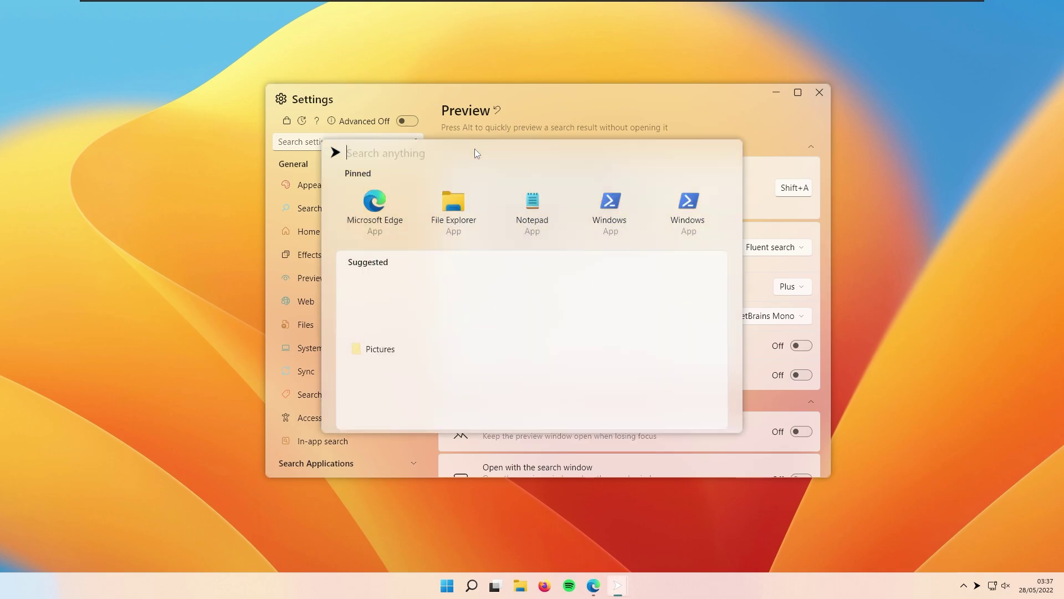
type("mac")
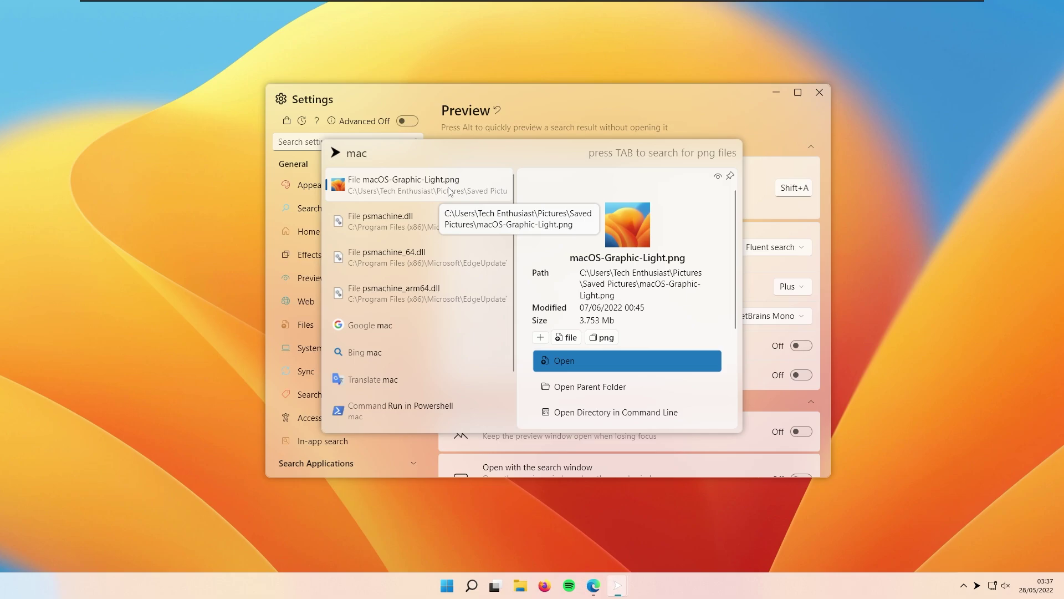
key("alt")
type("A")
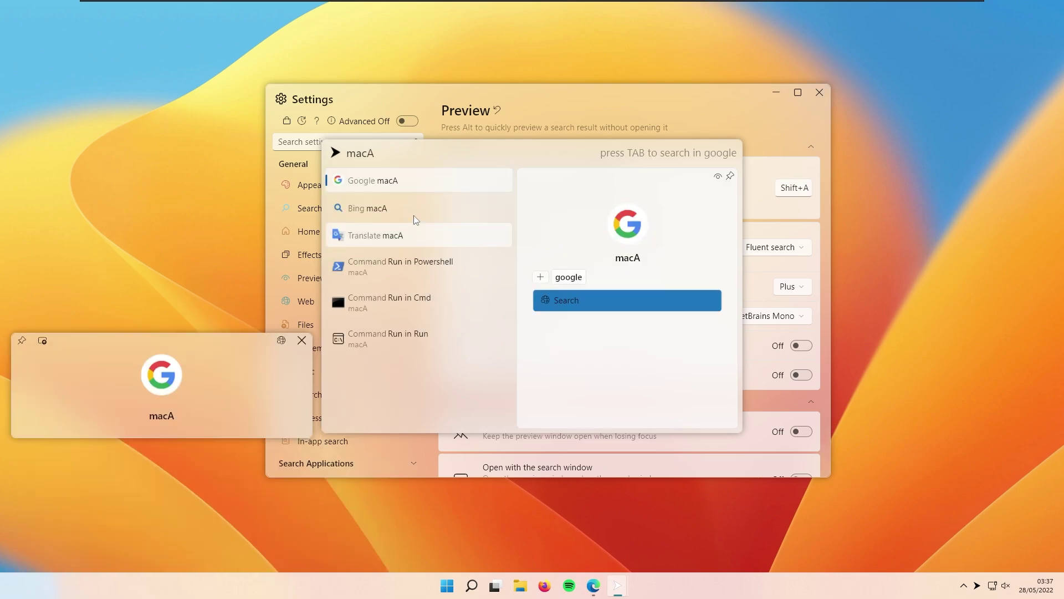
key("alt")
key("Escape")
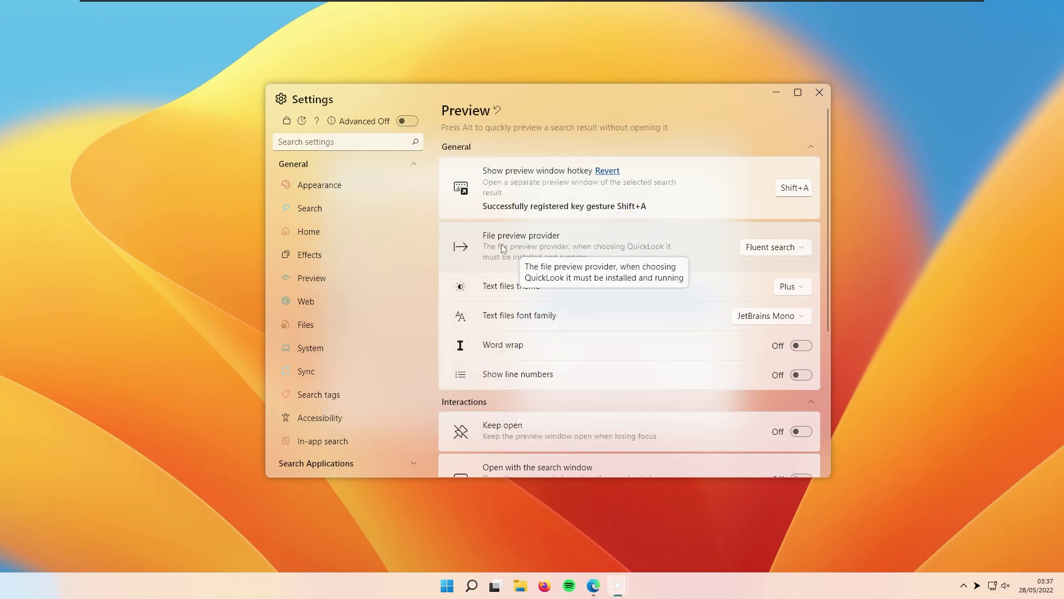
Check the file preview provider choices and review the interaction options and preview modules in the Preview settings
left_click(772, 249)
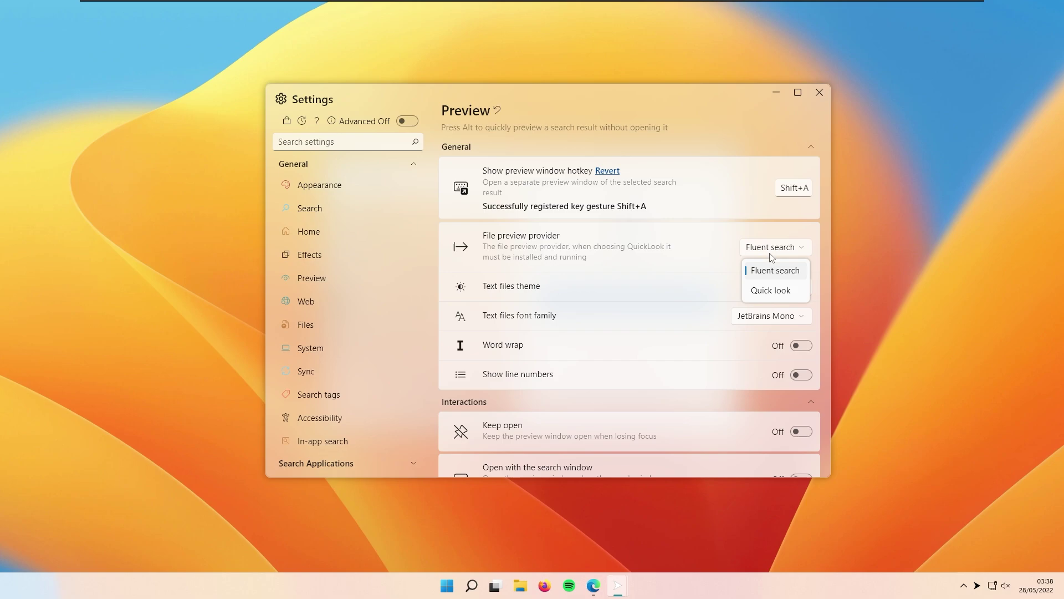
left_click(771, 292)
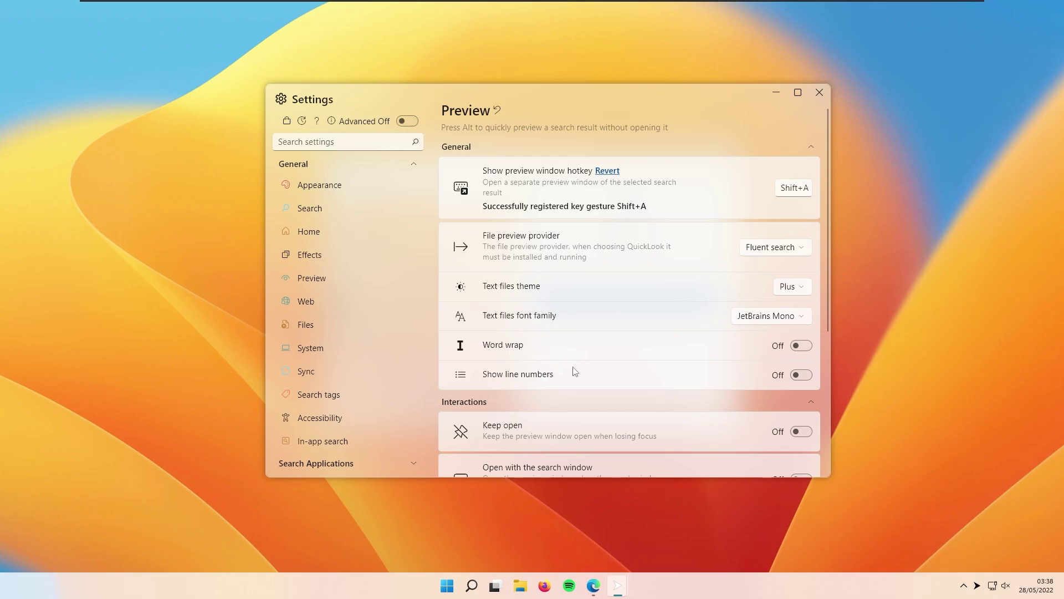
scroll(604, 361, "down", 3)
scroll(604, 361, "down", 2)
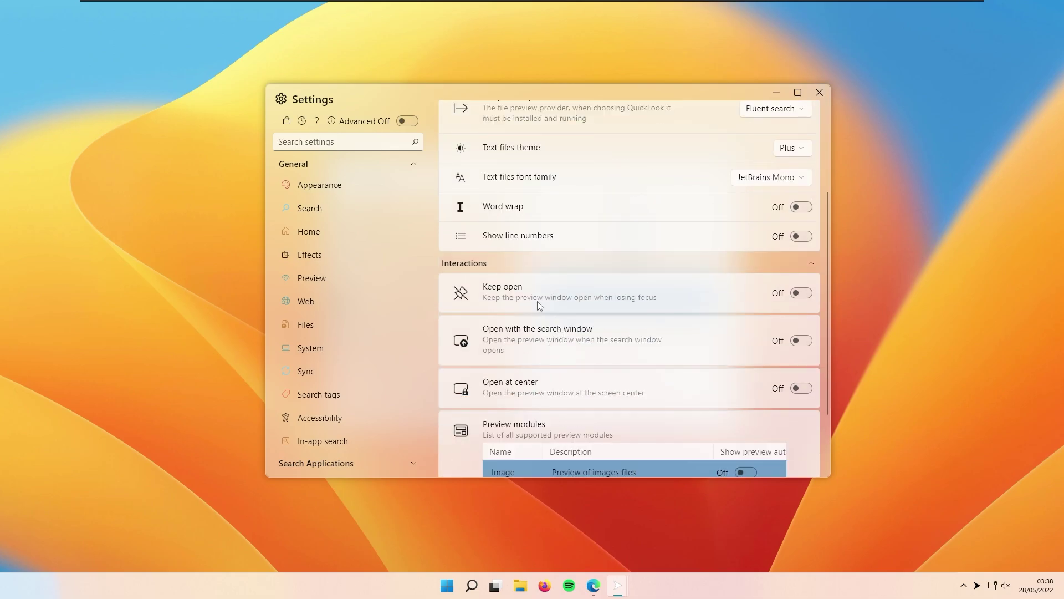
scroll(573, 340, "down", 3)
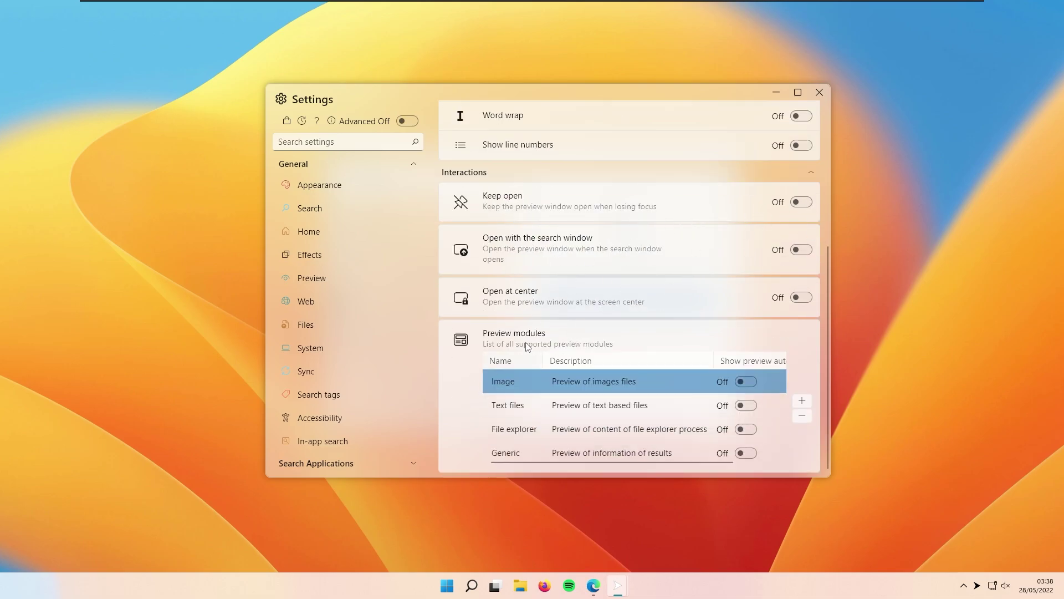
Open the Web settings and remove the Bing entry from the web search tags
left_click(334, 301)
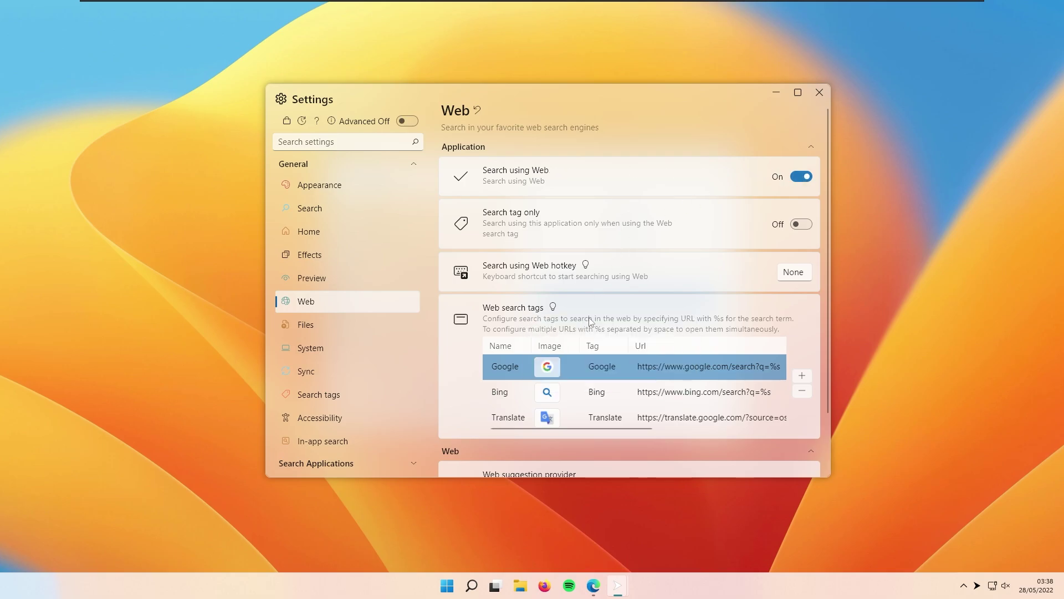
scroll(608, 308, "down", 1)
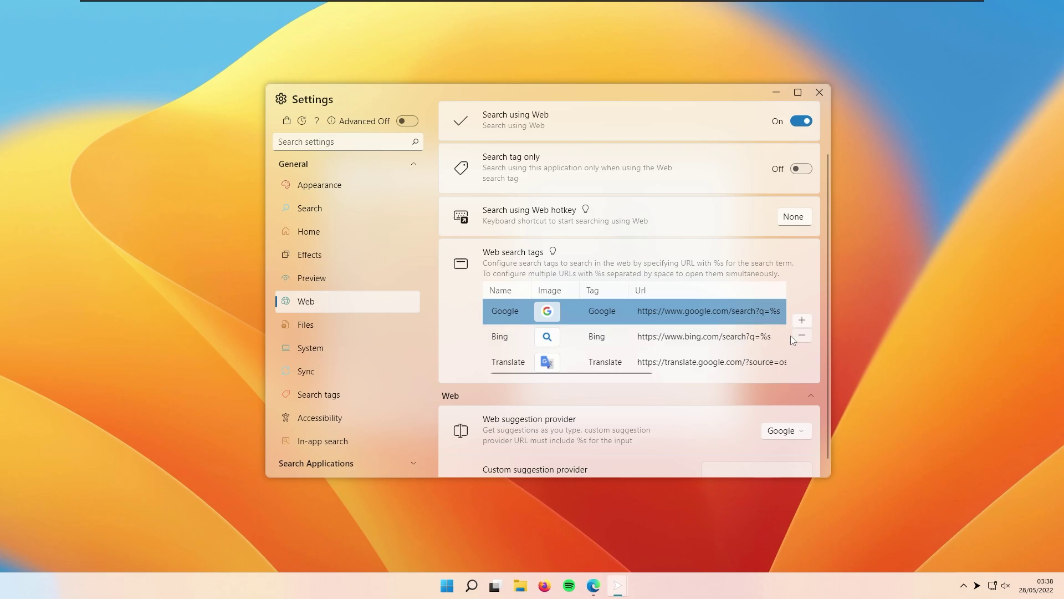
key("Down")
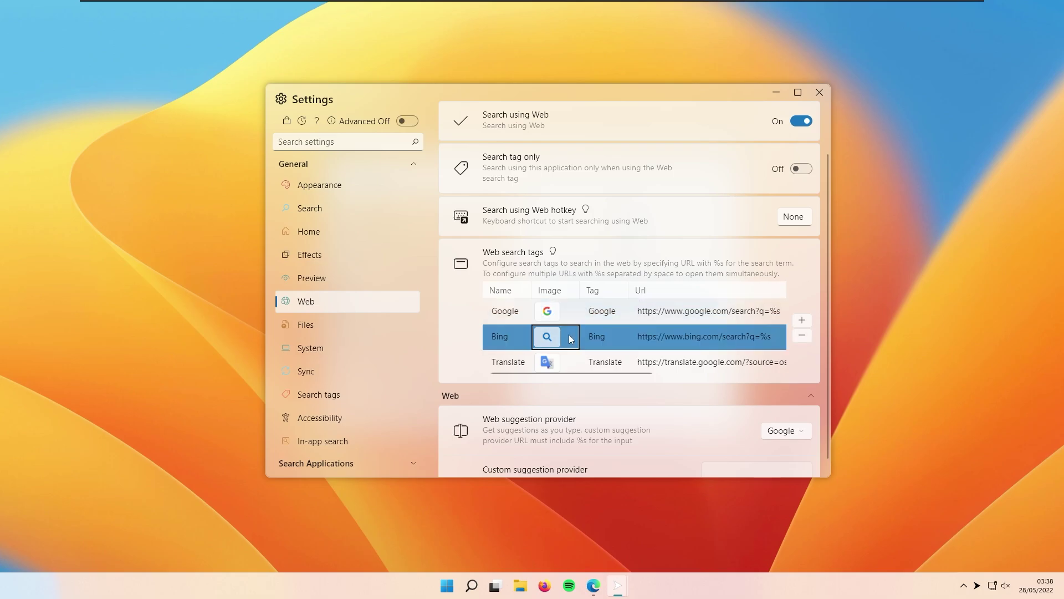
left_click(802, 336)
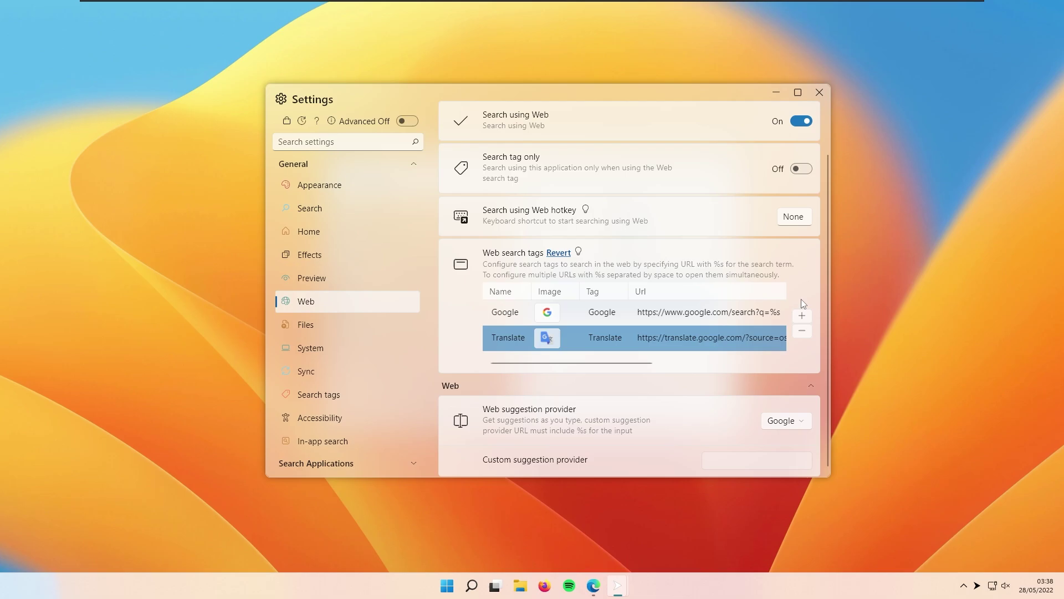
Add a new web search tag and select its placeholder URL for editing
left_click(802, 316)
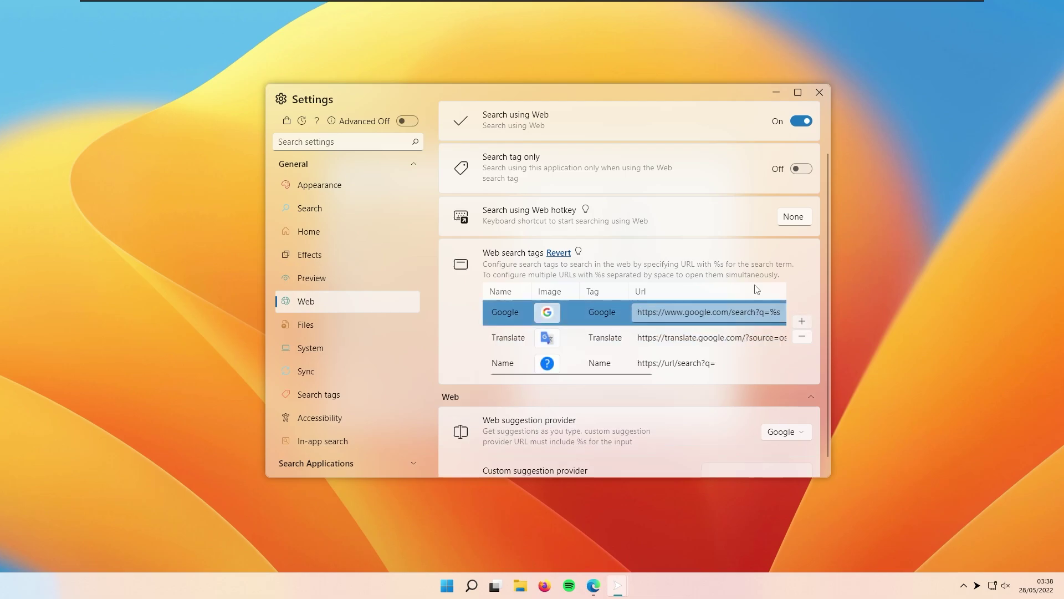
left_click(718, 363)
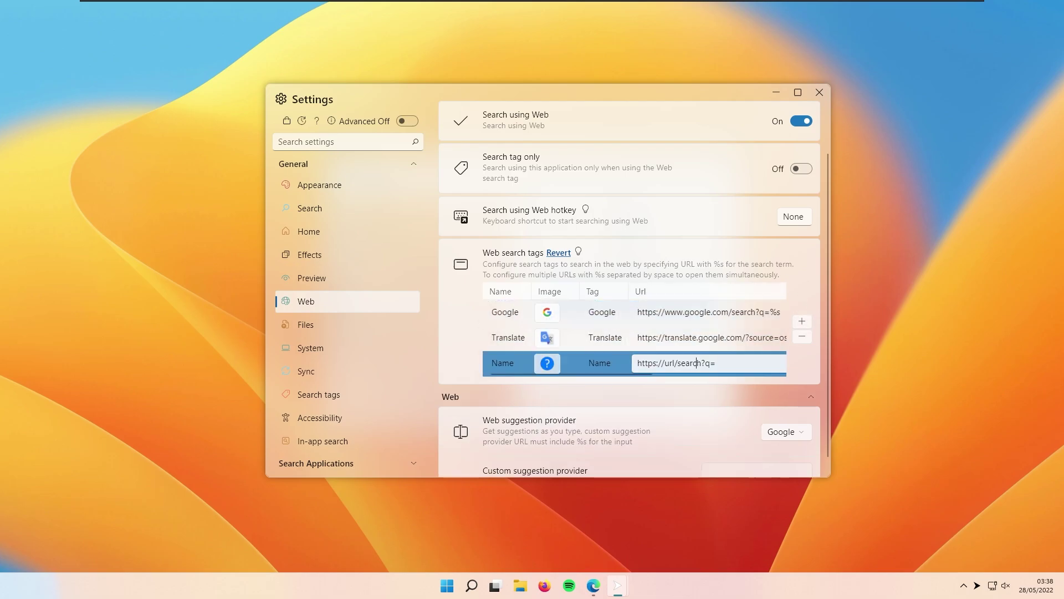
left_click_drag(718, 362, 632, 363)
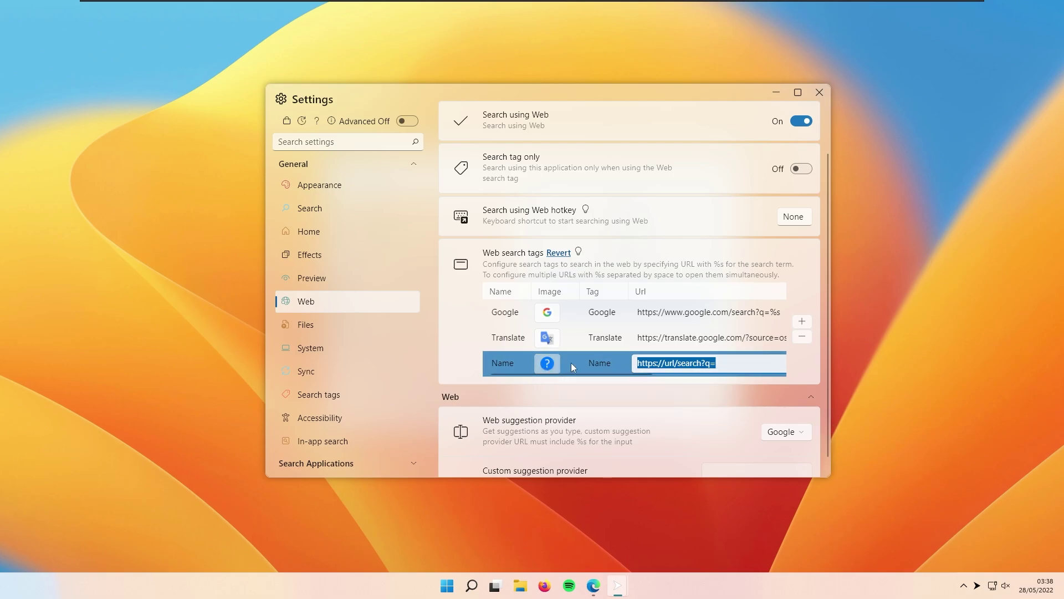
Check the web suggestion provider choices without changing the provider
scroll(640, 352, "down", 1)
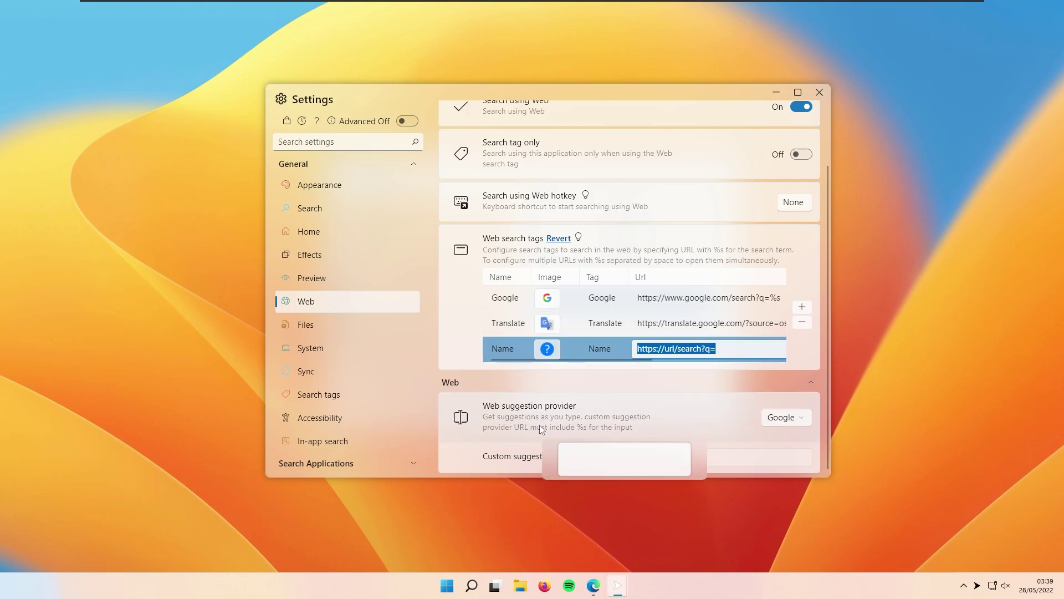
left_click(801, 418)
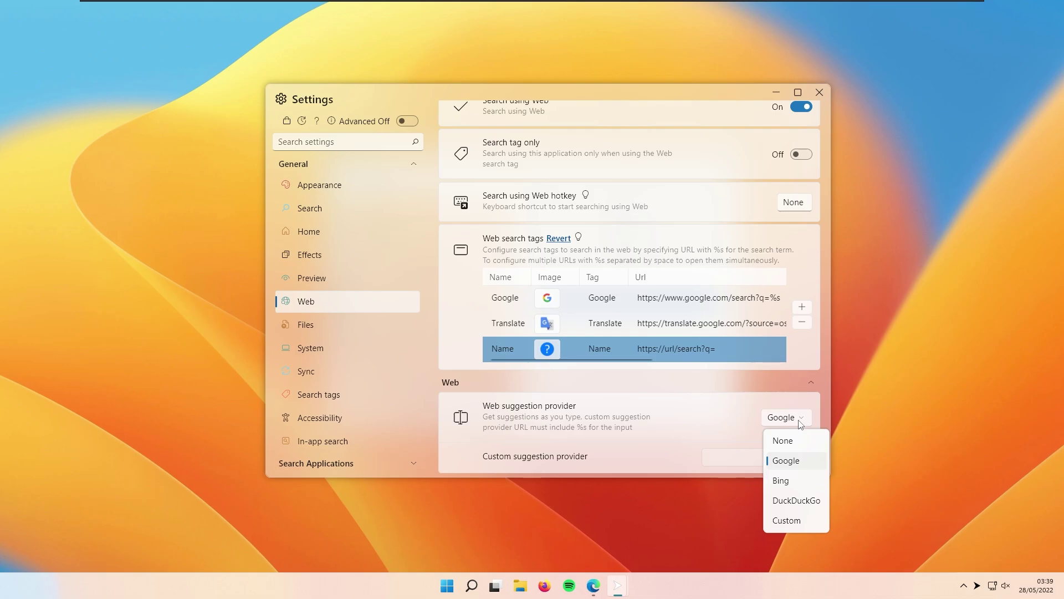
left_click(786, 381)
Review the startup, performance and update options in the System settings and open Task Manager
scroll(565, 436, "down", 10)
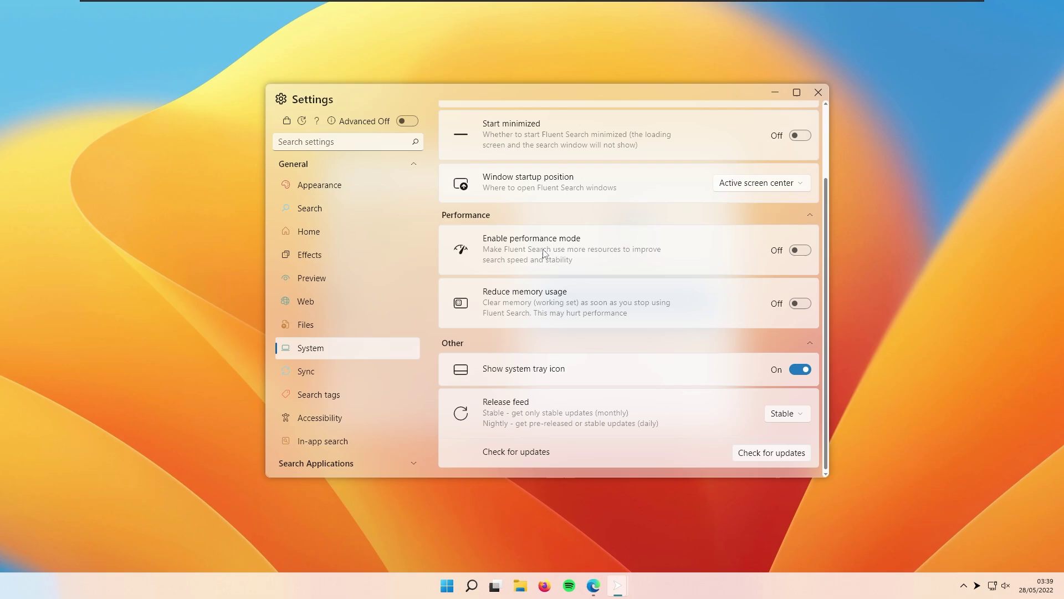
scroll(543, 253, "up", 2)
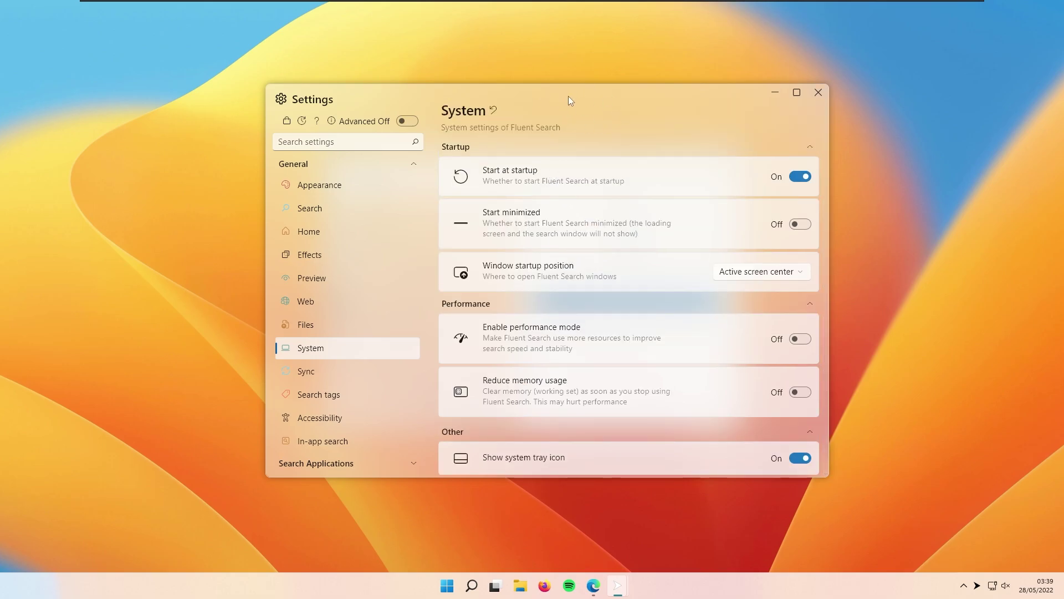
key("ctrl+shift+Escape")
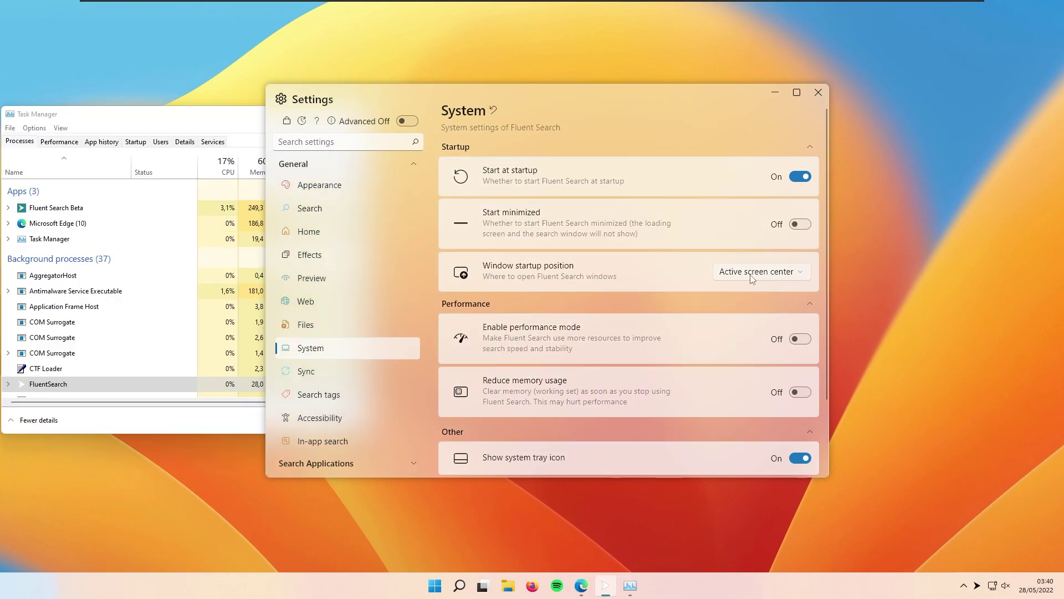
Check the window startup position choices without changing them and turn on Start minimized
left_click(754, 272)
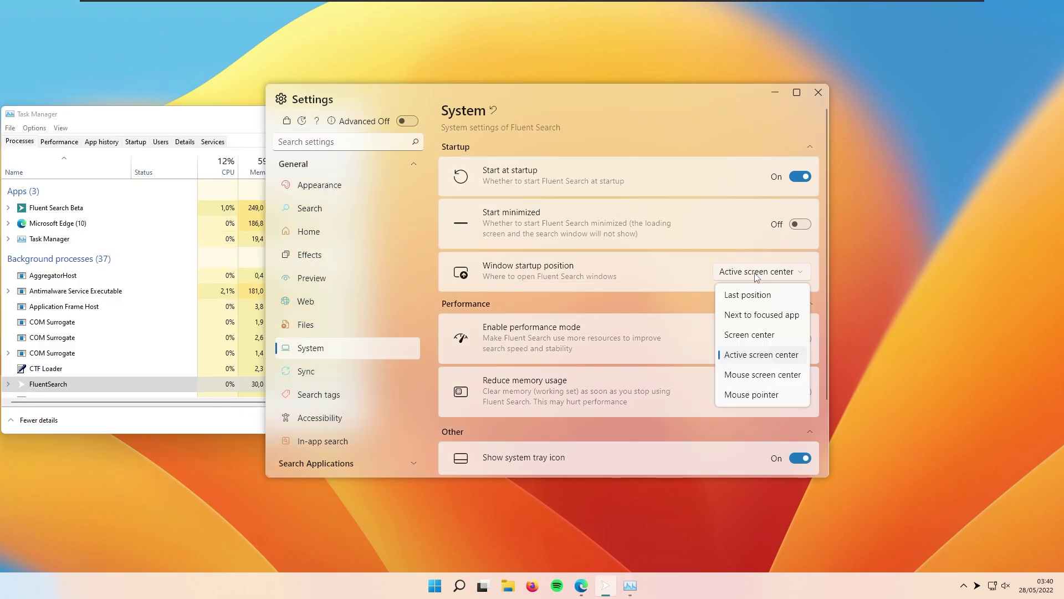
left_click(764, 273)
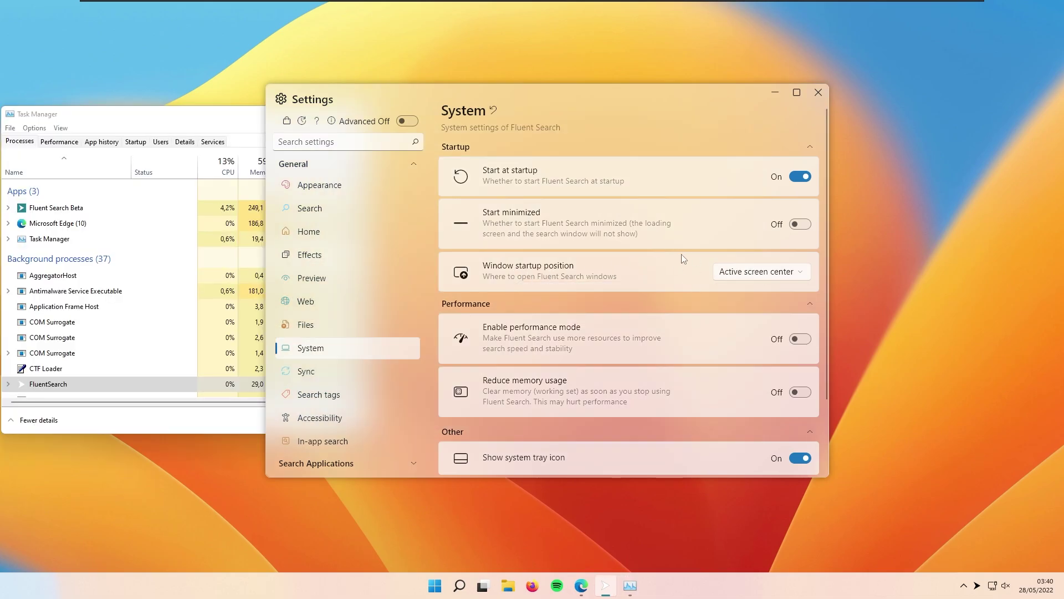
scroll(574, 229, "down", 1)
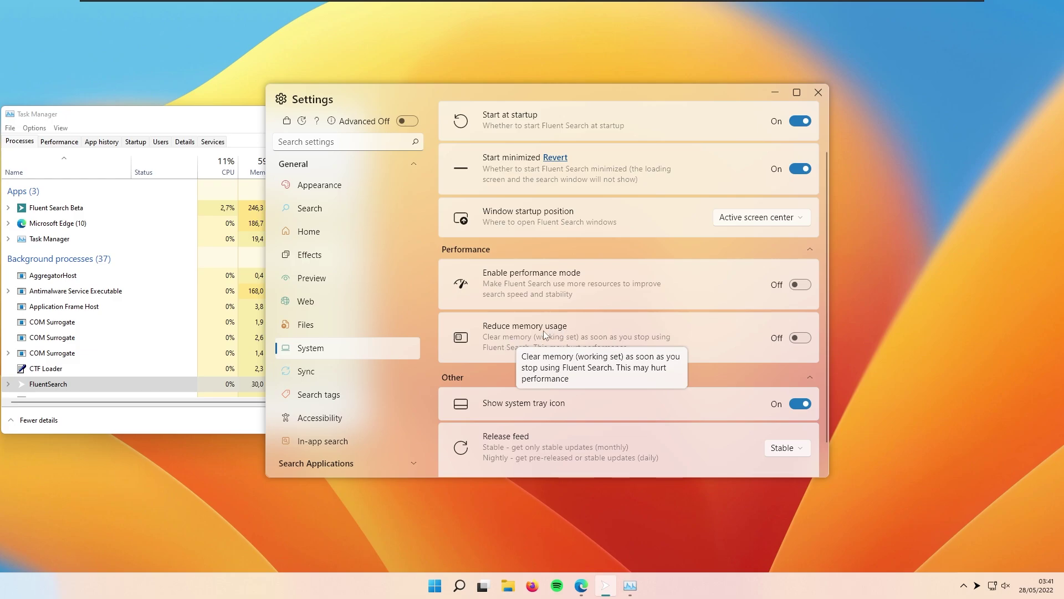
Turn on Reduce memory usage in the System performance settings
left_click(799, 339)
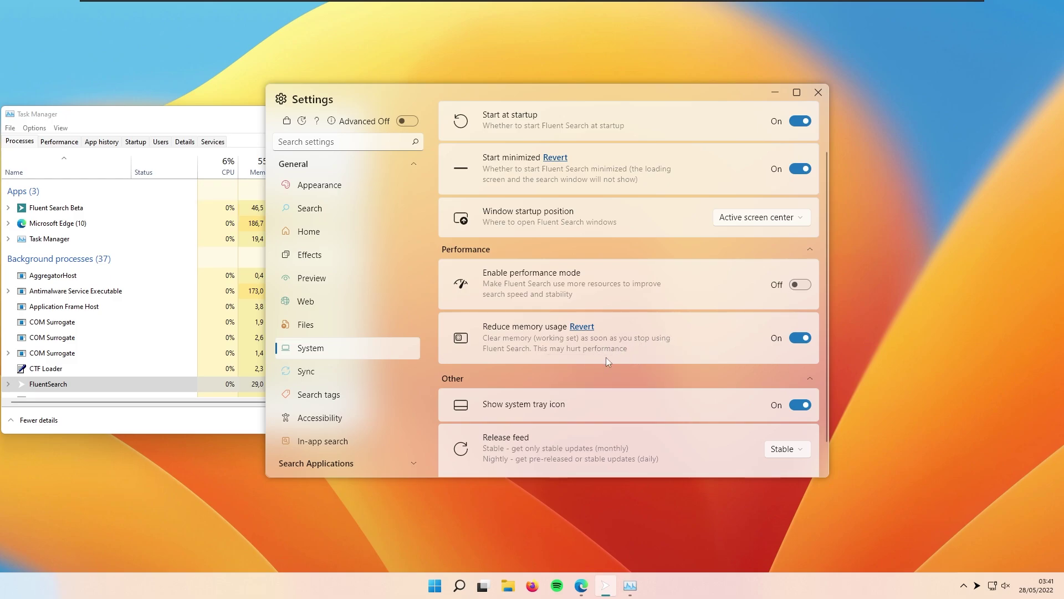
scroll(608, 355, "down", 2)
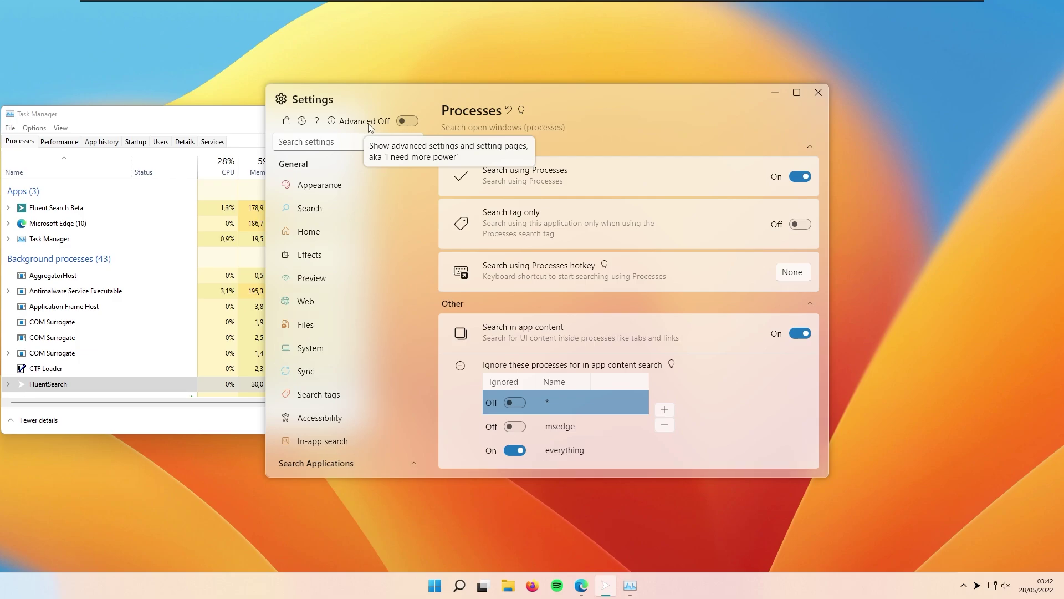
Turn on the advanced settings and look through the extended list of setting categories
left_click(409, 121)
scroll(391, 304, "down", 6)
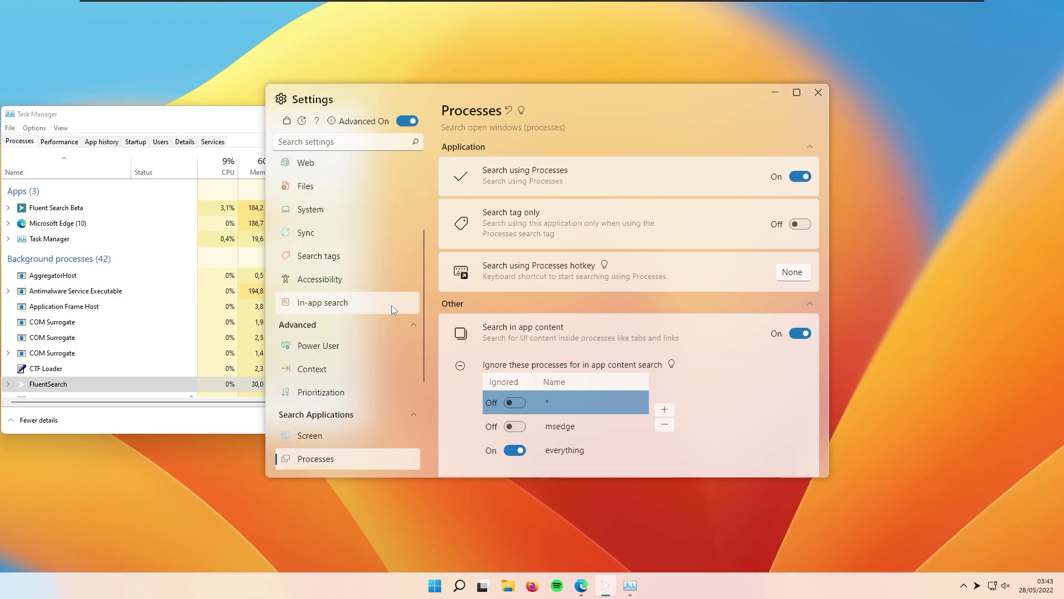
scroll(387, 279, "up", 3)
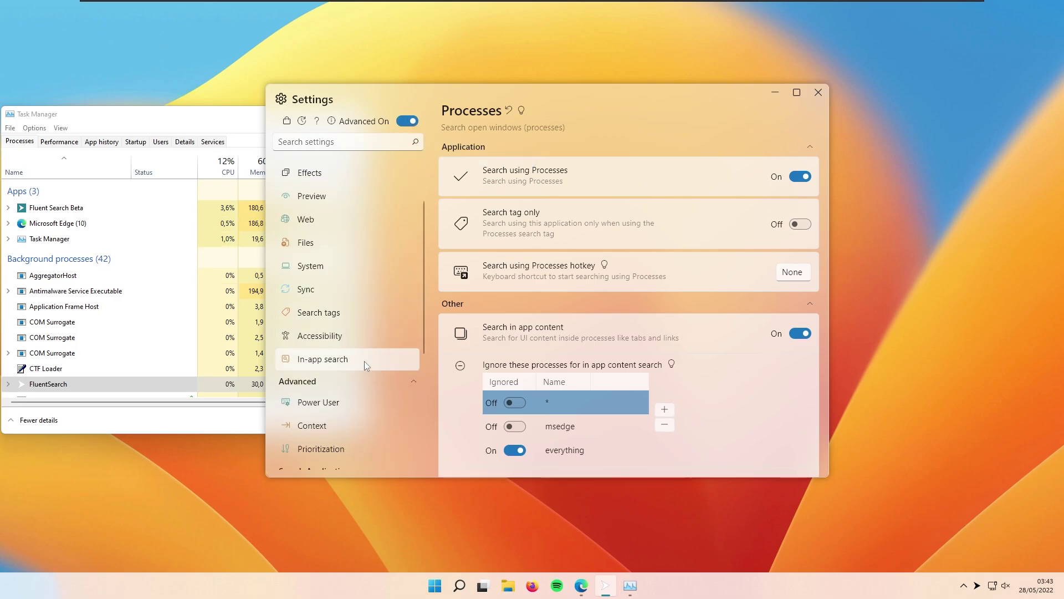
scroll(356, 404, "up", 3)
scroll(356, 404, "down", 2)
scroll(355, 405, "down", 3)
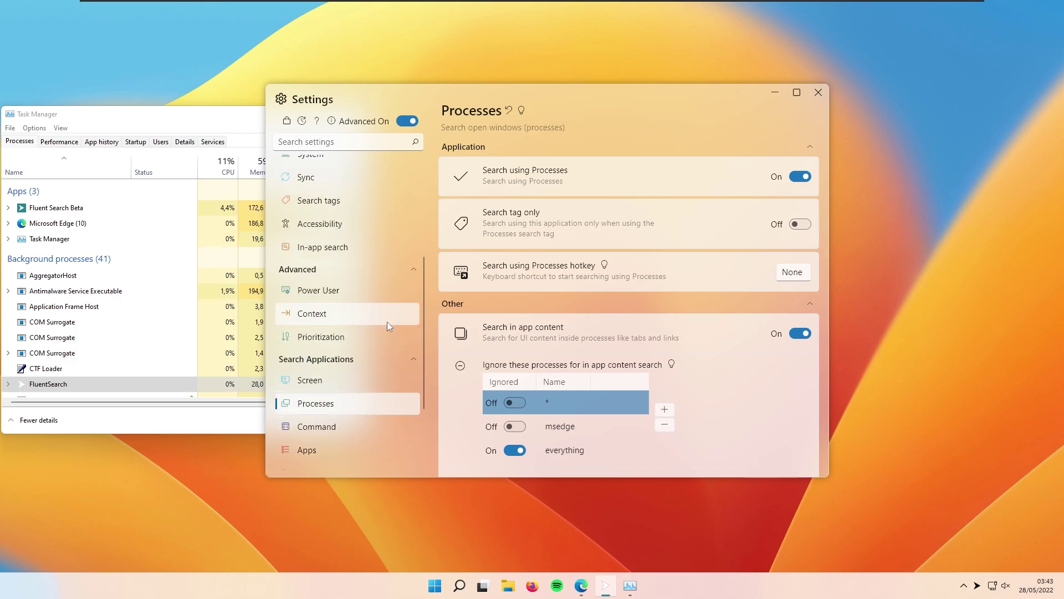
Look over the Power User, Context and Prioritization pages and turn on Enable search mapping in the Power User settings
left_click(373, 290)
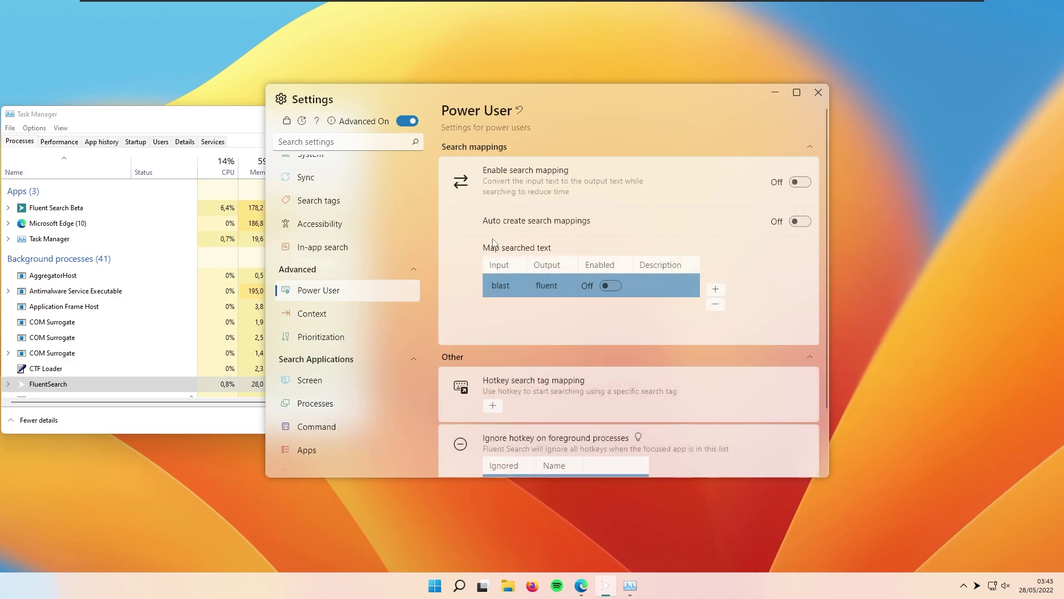
left_click(377, 313)
left_click(374, 342)
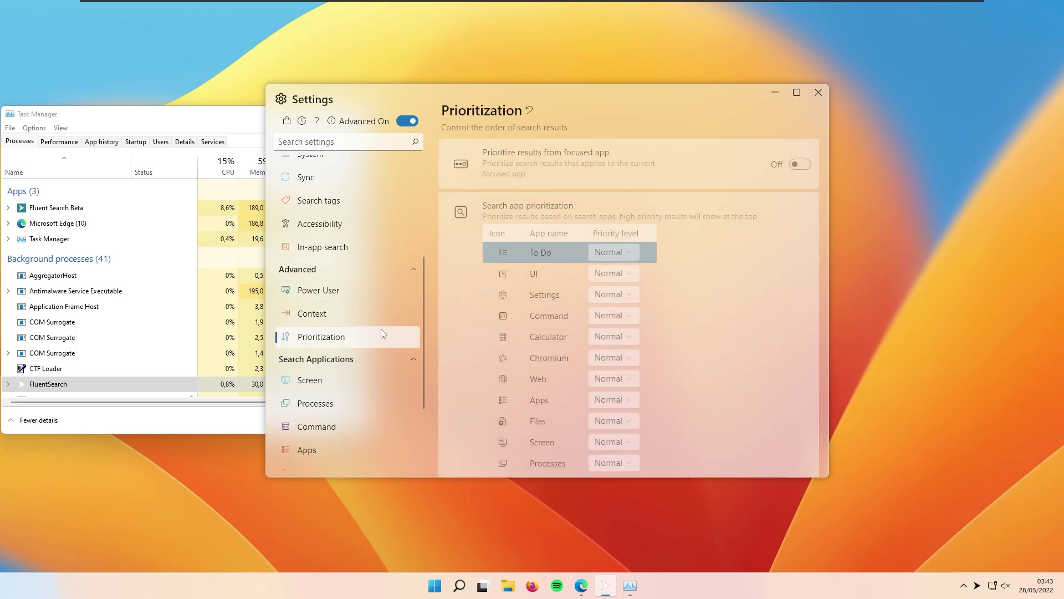
left_click(381, 313)
left_click(384, 291)
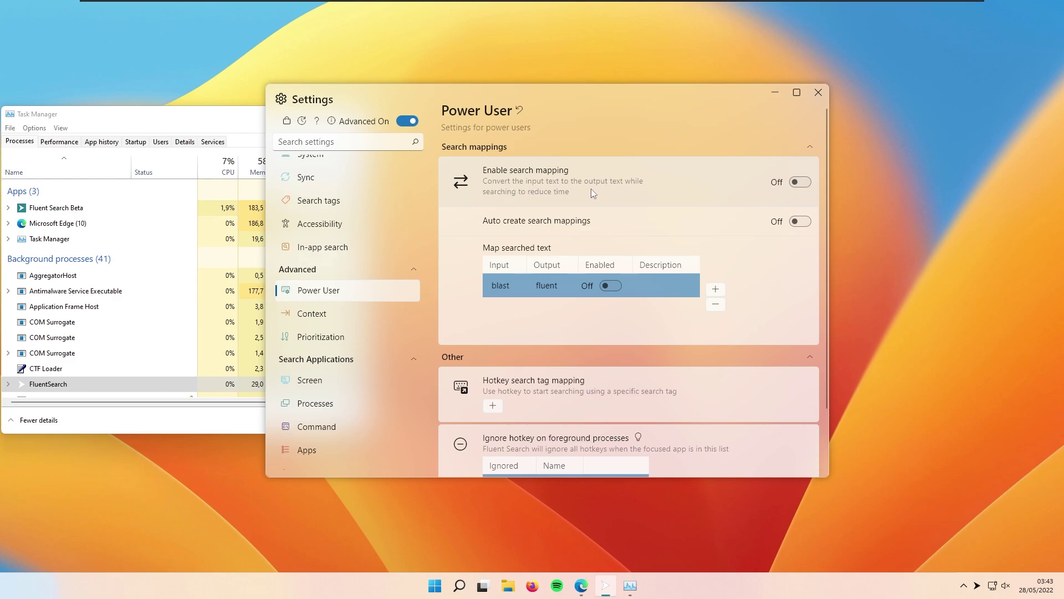
left_click(799, 182)
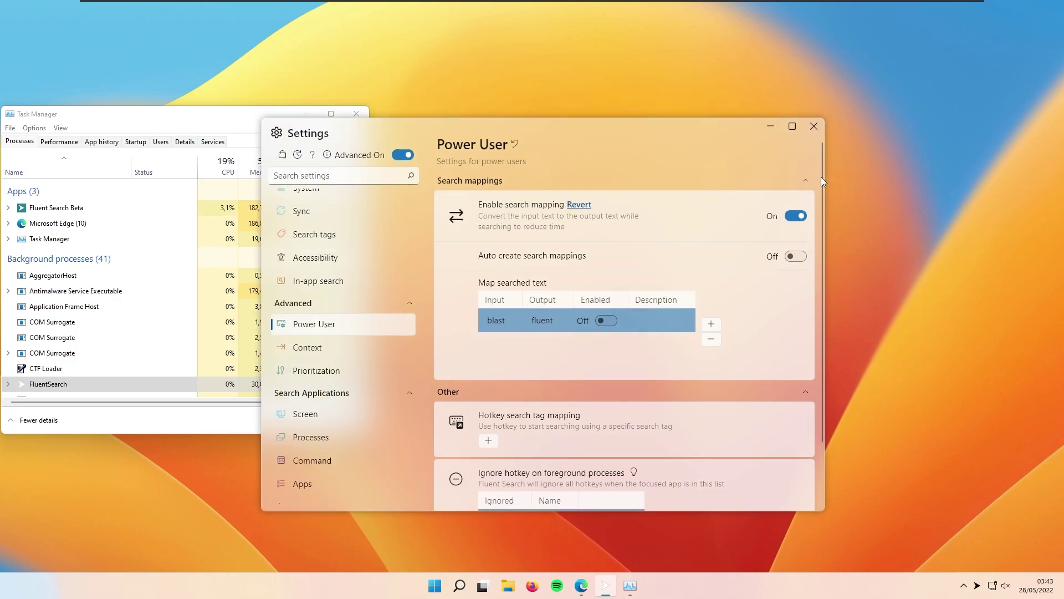
Review the remaining Power User options, the context hotkeys and the search app prioritization list
scroll(823, 234, "down", 2)
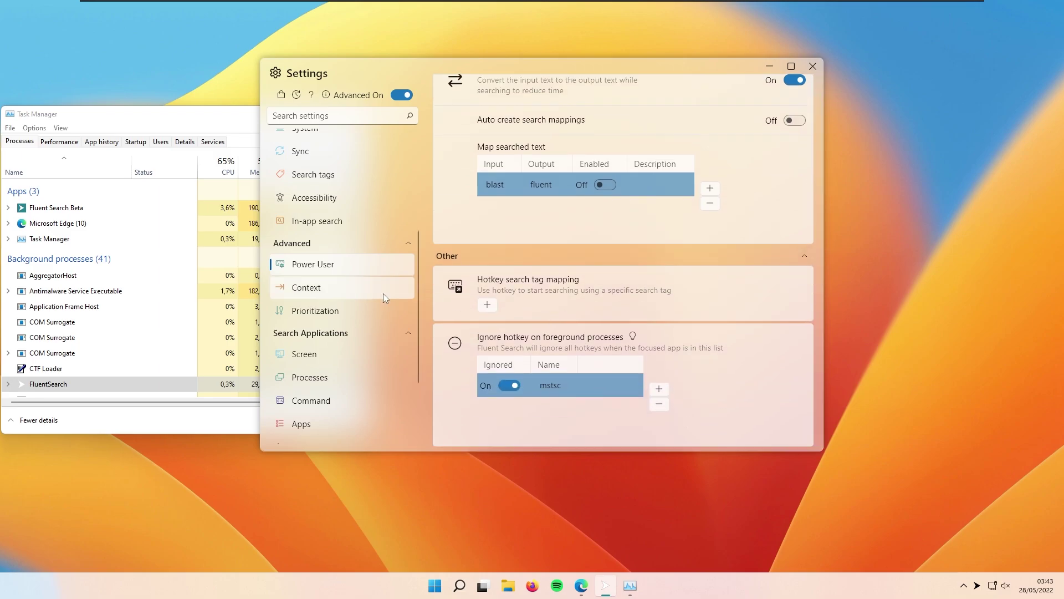
left_click(347, 288)
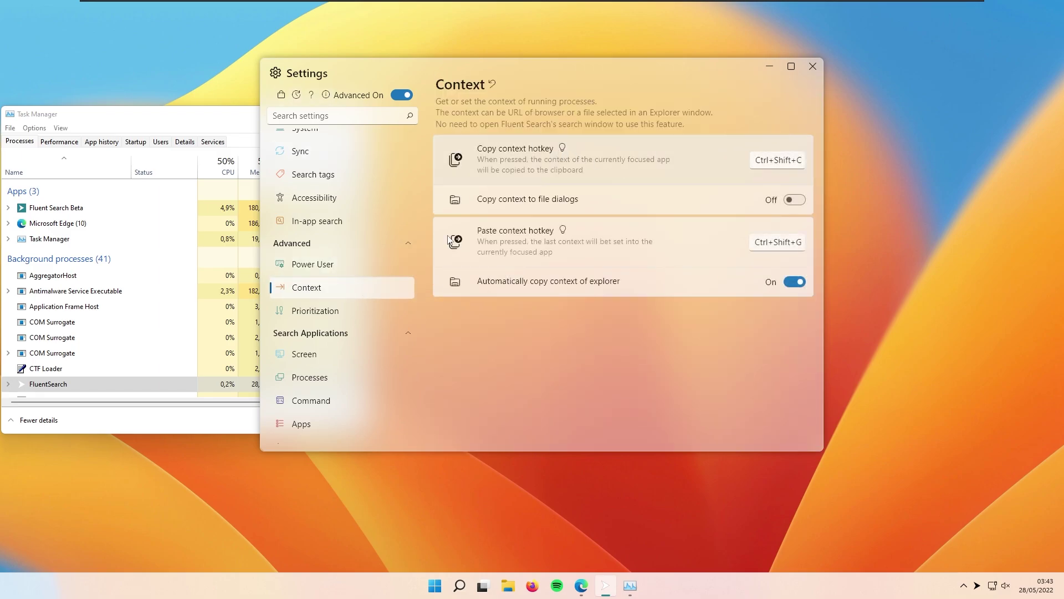
left_click(359, 314)
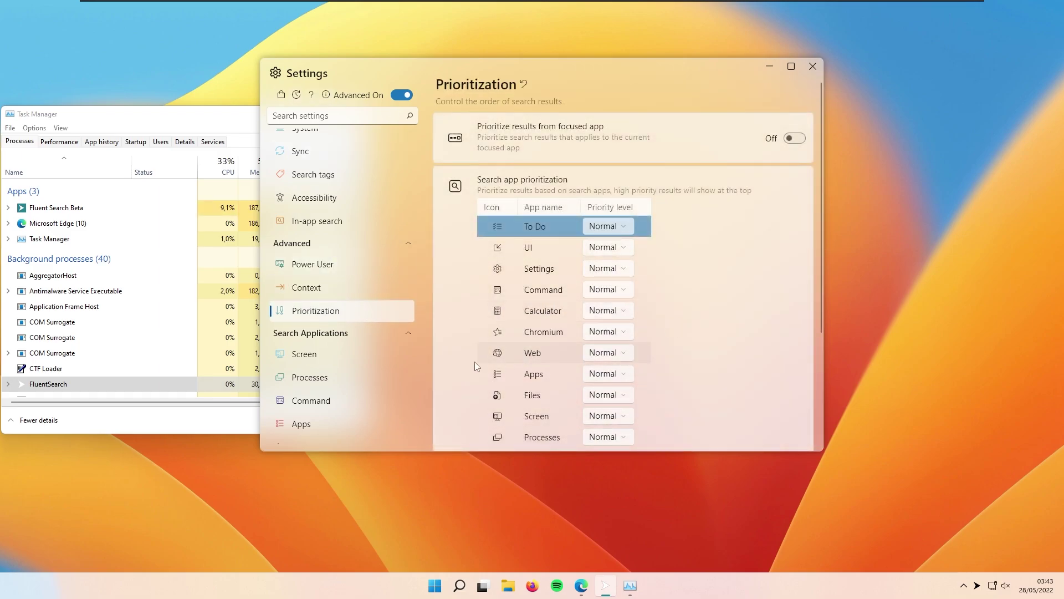
Return to the Appearance settings and close the Settings window
scroll(343, 362, "up", 4)
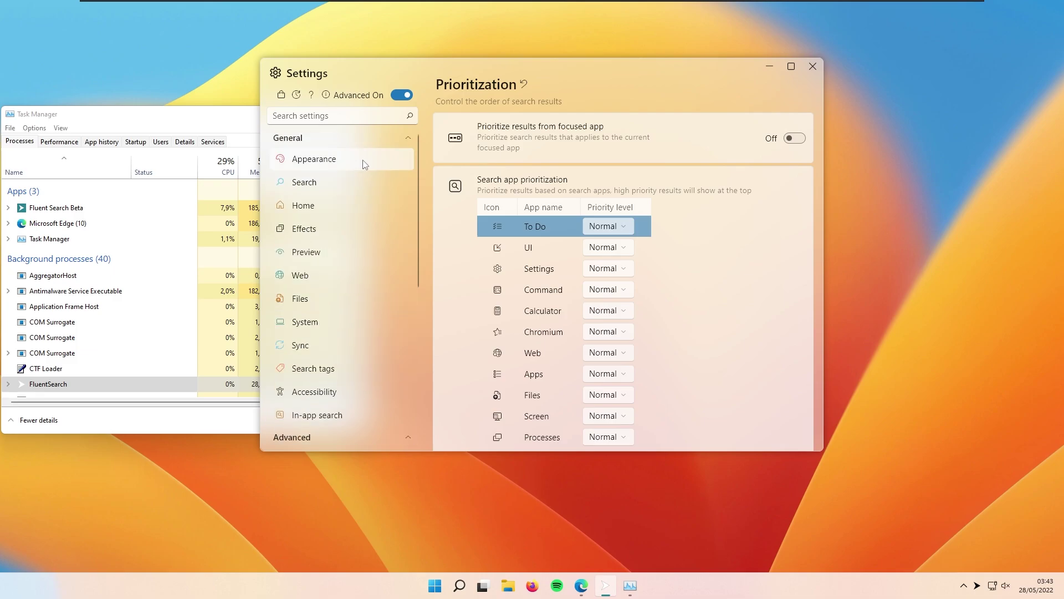
left_click(364, 159)
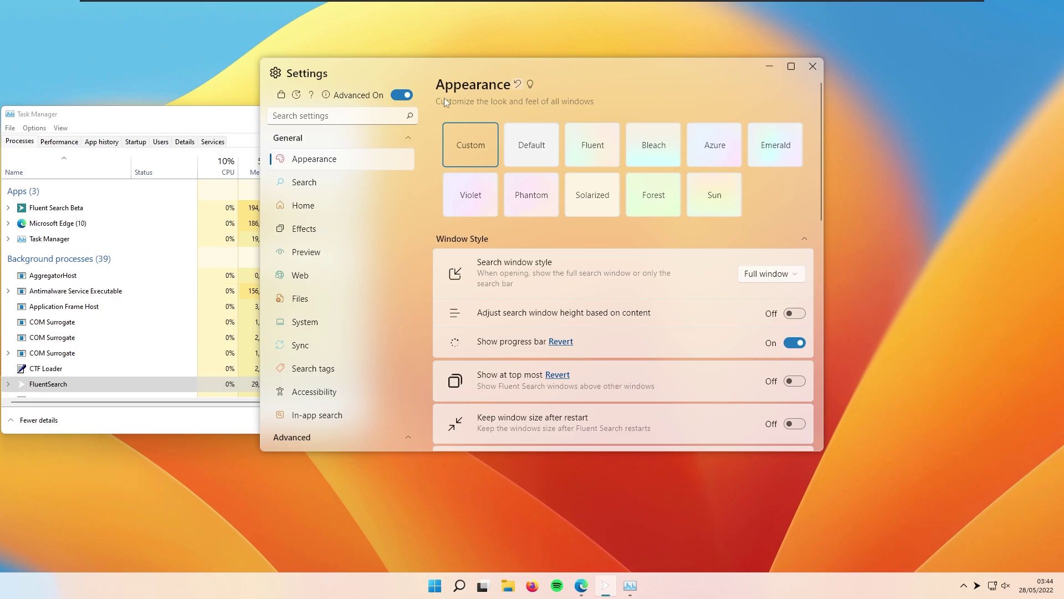
left_click(810, 68)
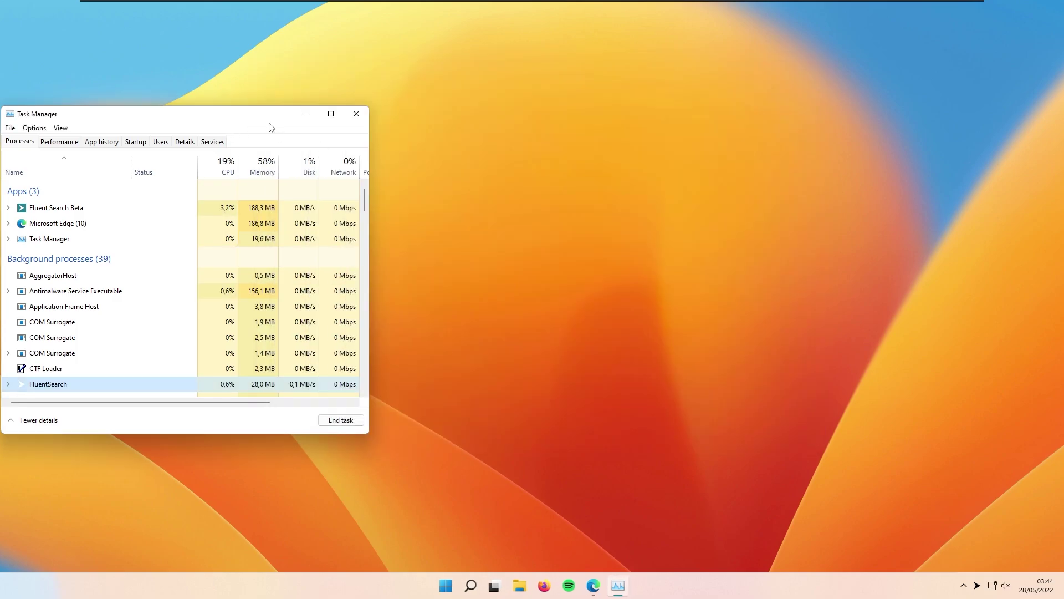
Move Task Manager toward the middle of the desktop and check its compact view before restoring the detailed one
left_click_drag(271, 128, 490, 117)
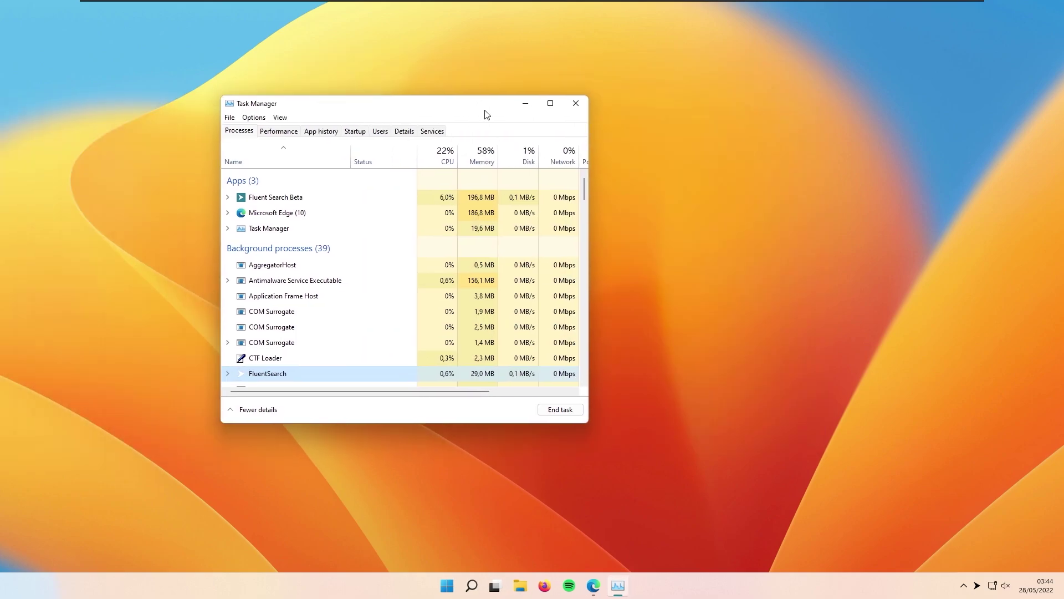
left_click(256, 410)
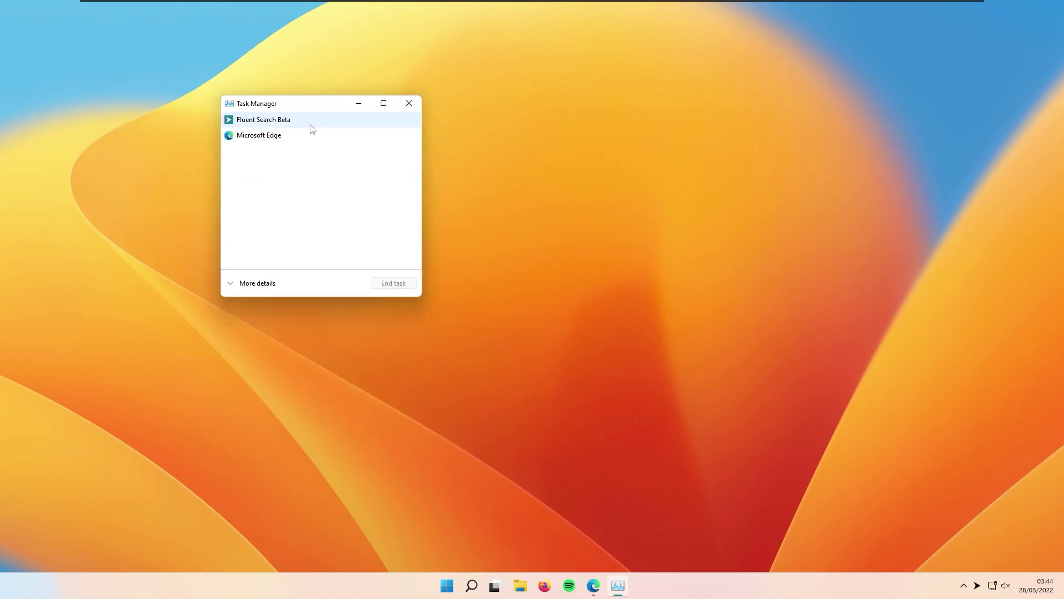
left_click(271, 283)
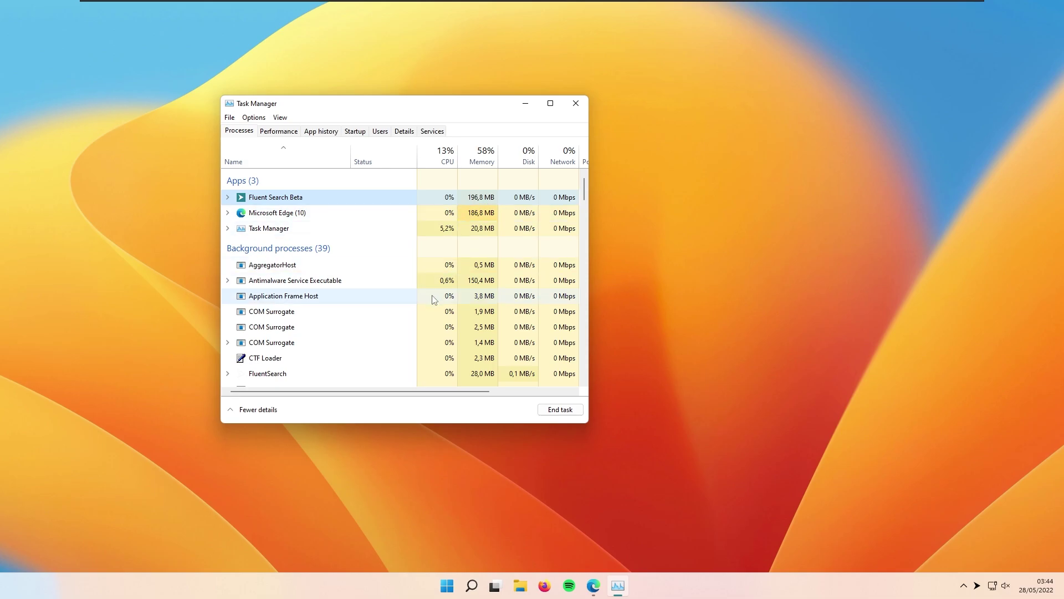
Look through the running processes and expand the FluentSearch and Fluent Search Beta entries to inspect their resource use
scroll(410, 302, "down", 4)
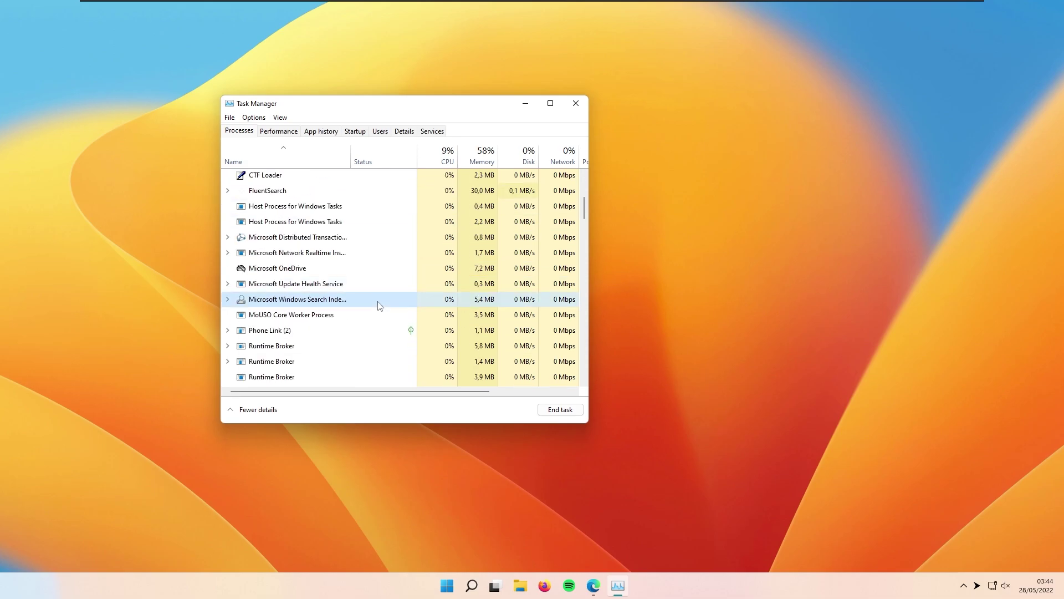
scroll(379, 306, "down", 1)
scroll(352, 347, "up", 1)
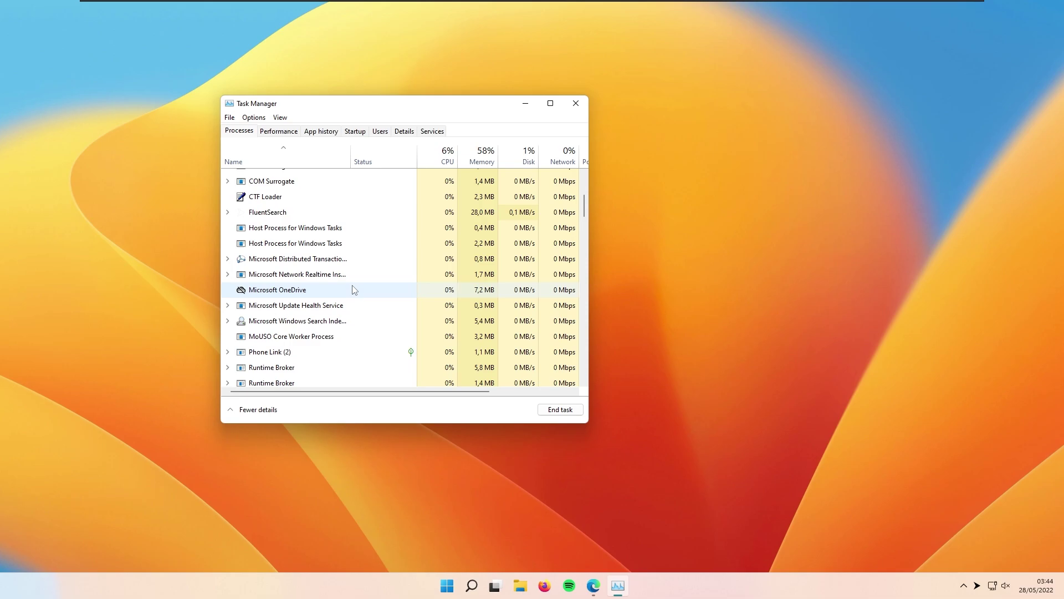
scroll(354, 289, "up", 3)
double_click(296, 355)
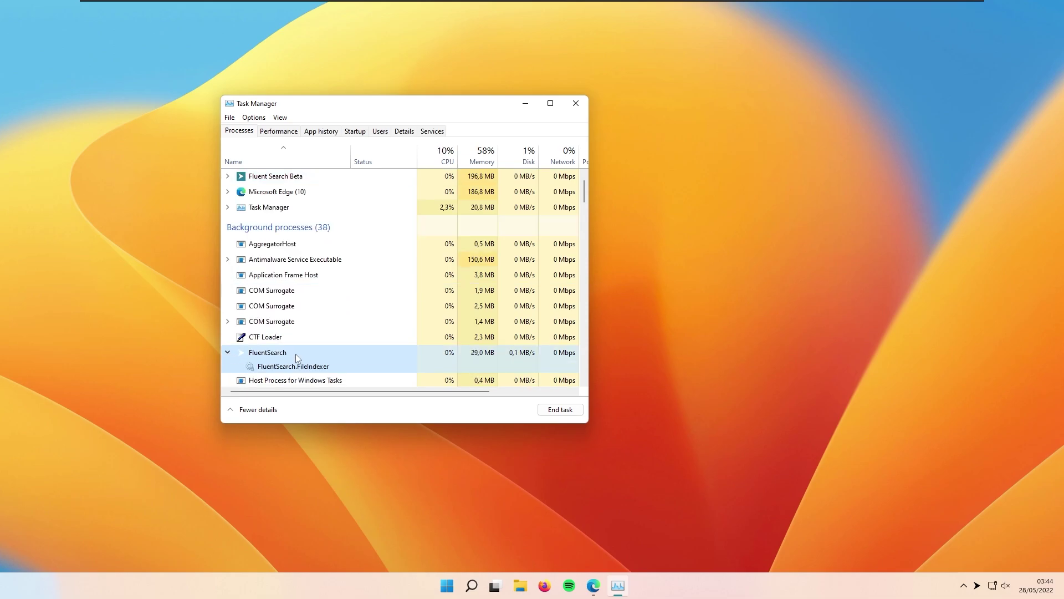
double_click(276, 176)
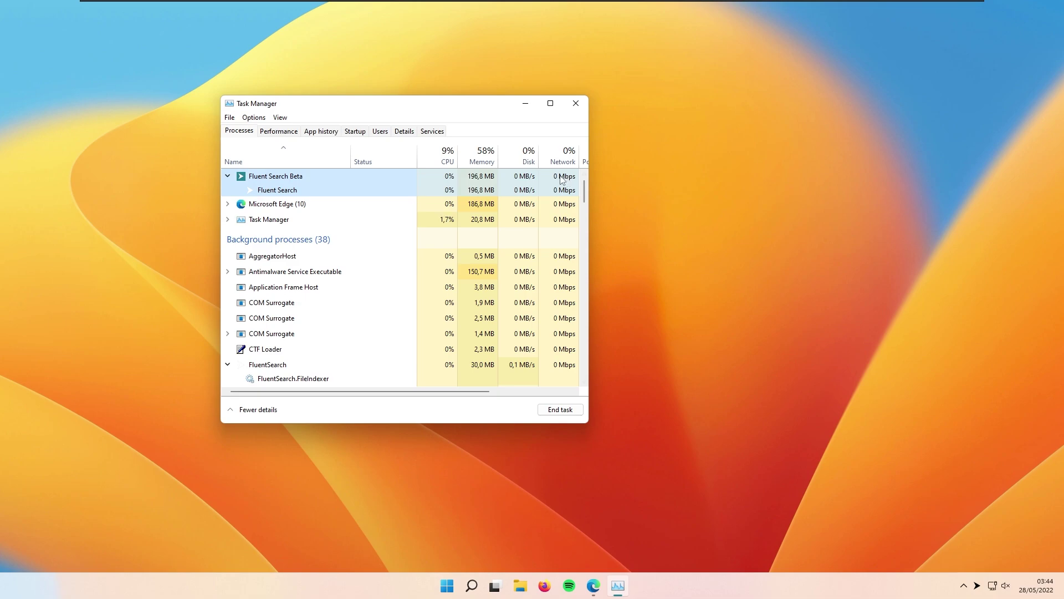
left_click_drag(476, 103, 509, 107)
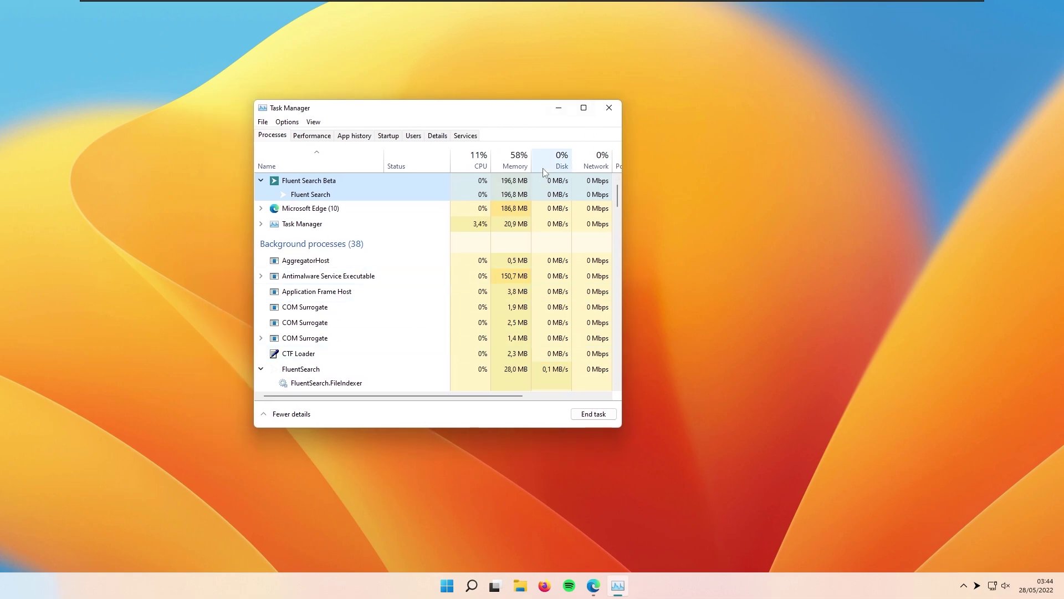